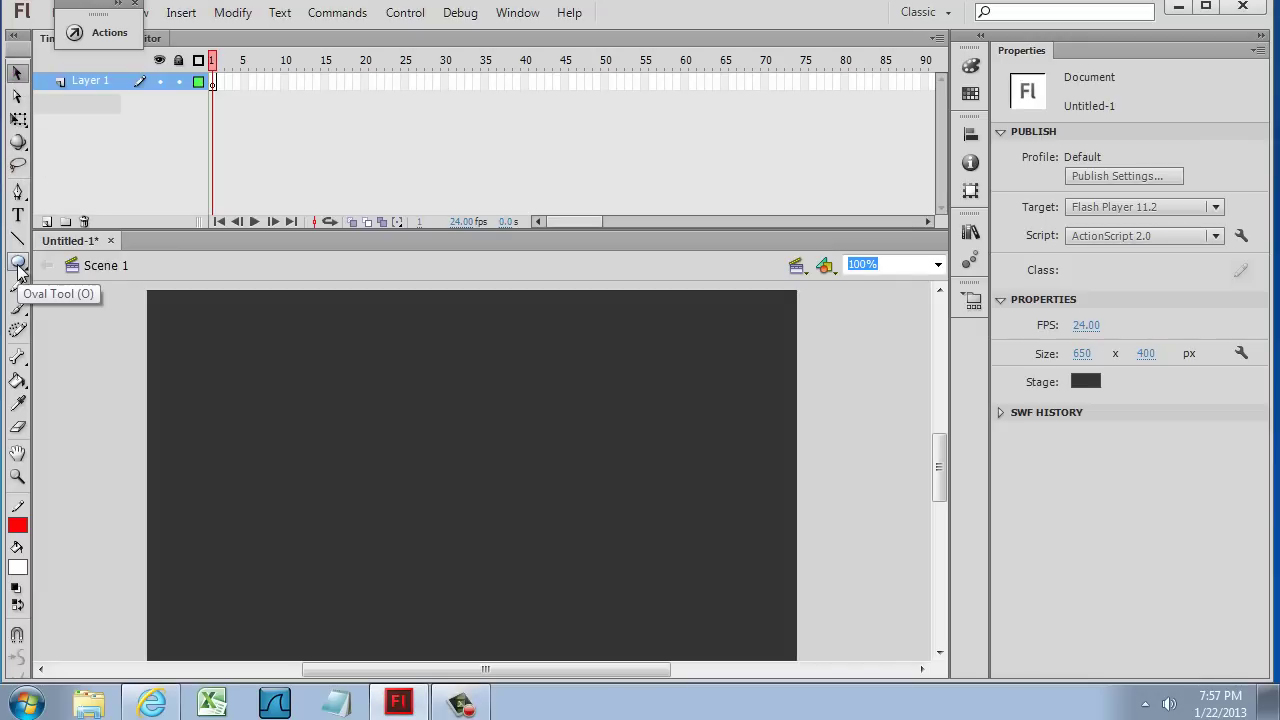
# - Draw a white circle with a 2-point red outline near the stage's upper left
pyautogui.moveTo(18, 266); pyautogui.dragTo(98, 286)
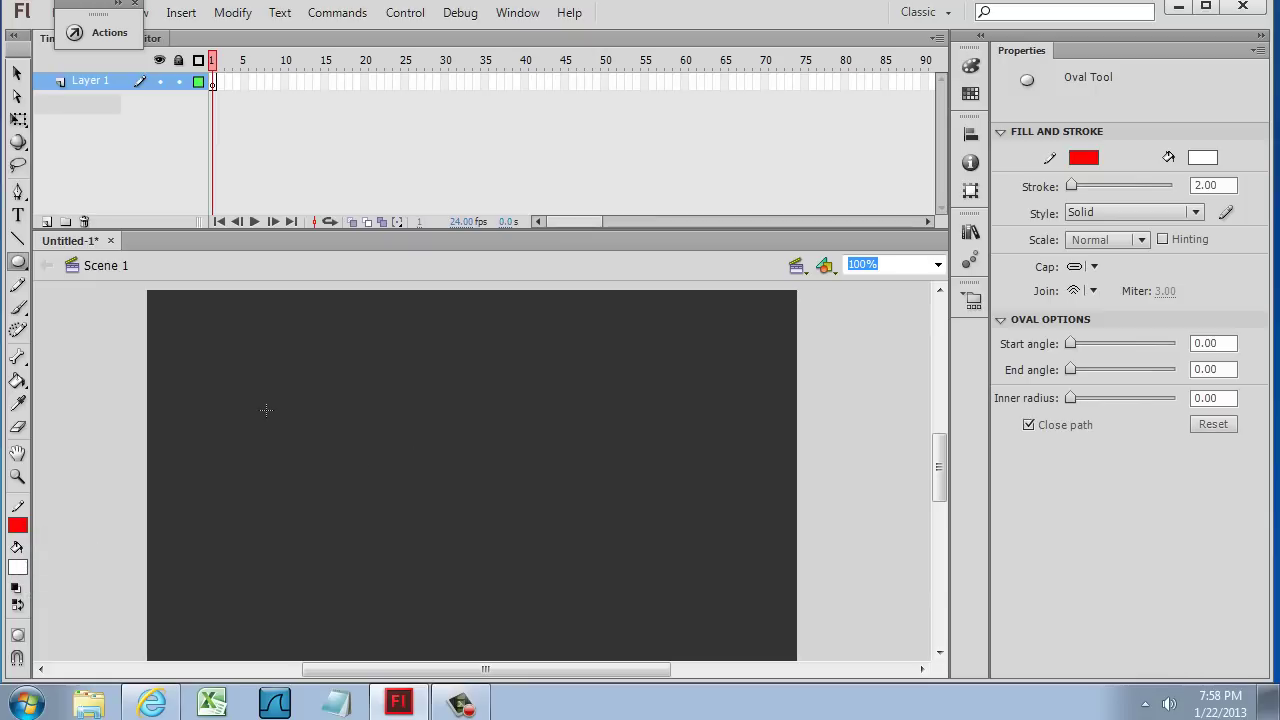
pyautogui.moveTo(209, 343)
pyautogui.mouseDown()
pyautogui.moveTo(283, 414)
pyautogui.moveTo(322, 384)
pyautogui.moveTo(305, 409)
pyautogui.moveTo(270, 410)
pyautogui.mouseUp()
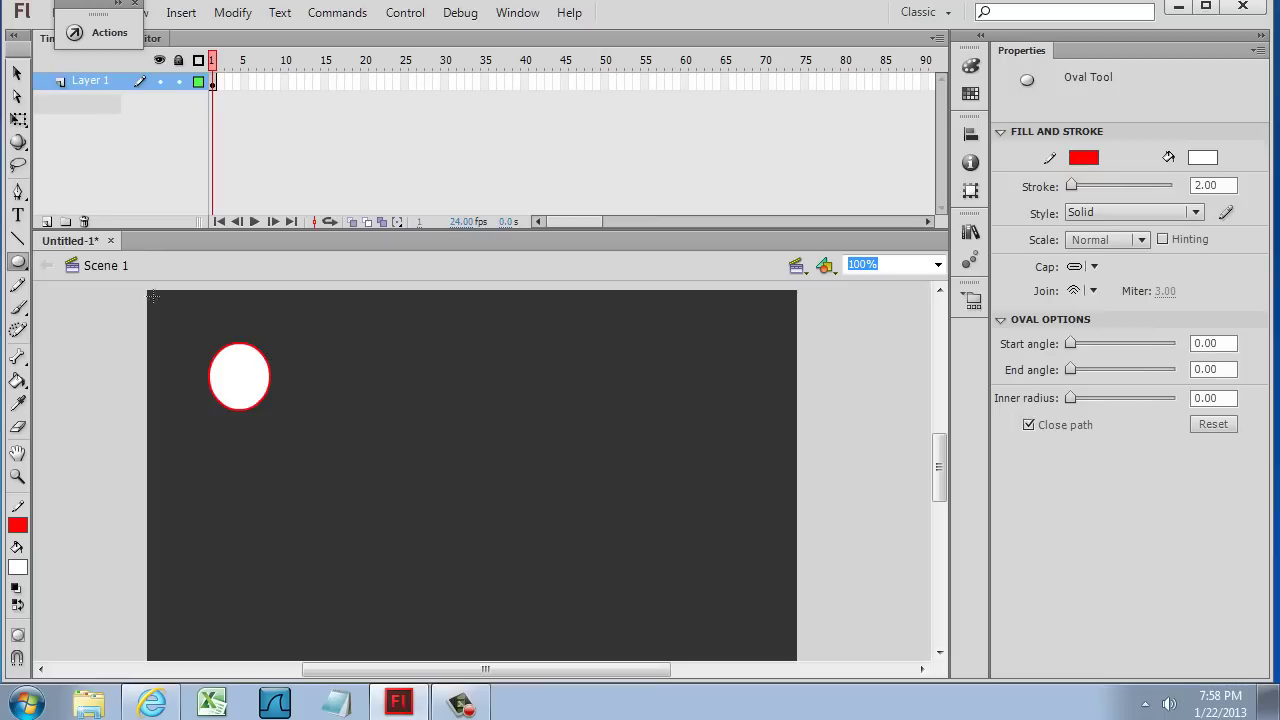
pyautogui.click(17, 73)
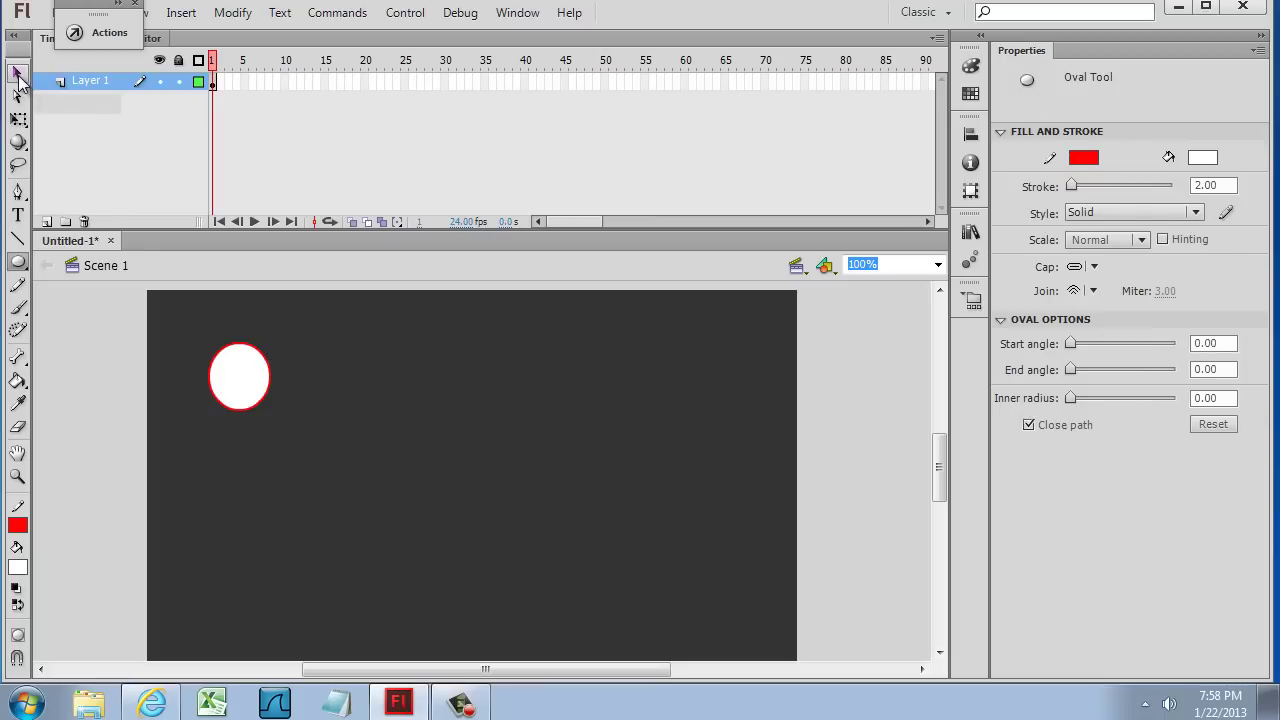
# - Change the circle's white fill to lime green
pyautogui.click(250, 392)
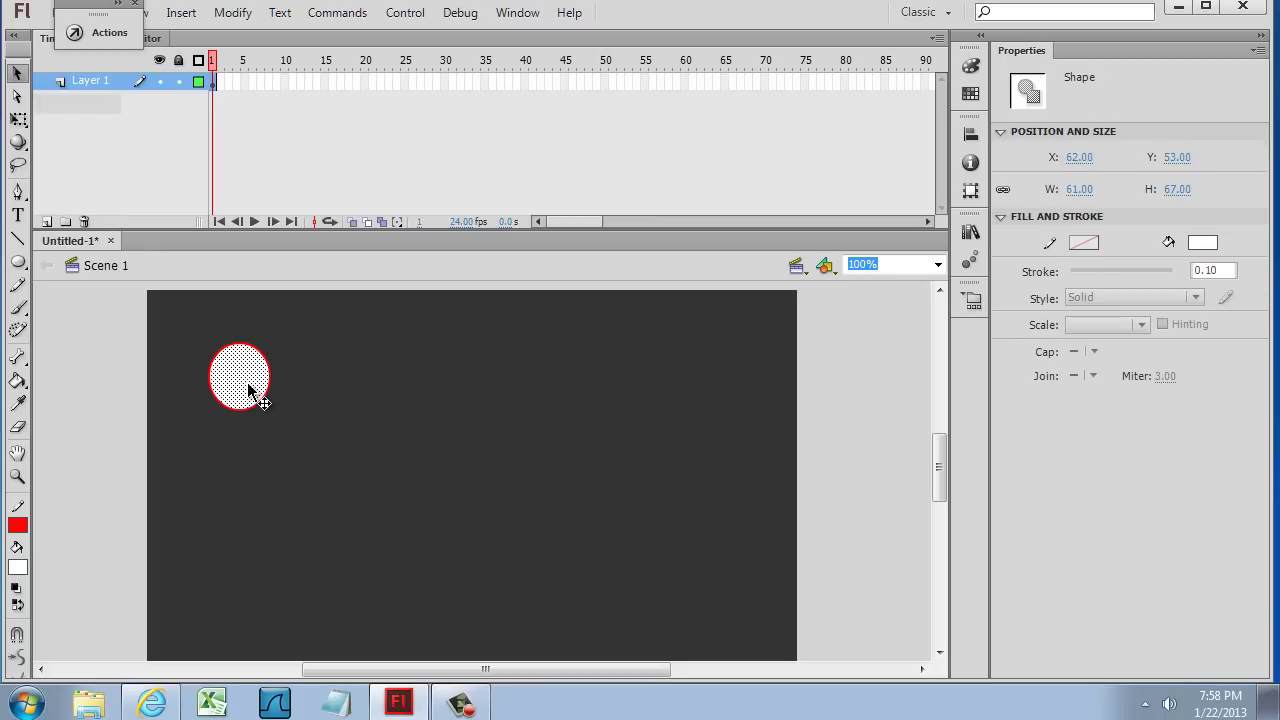
pyautogui.click(270, 380)
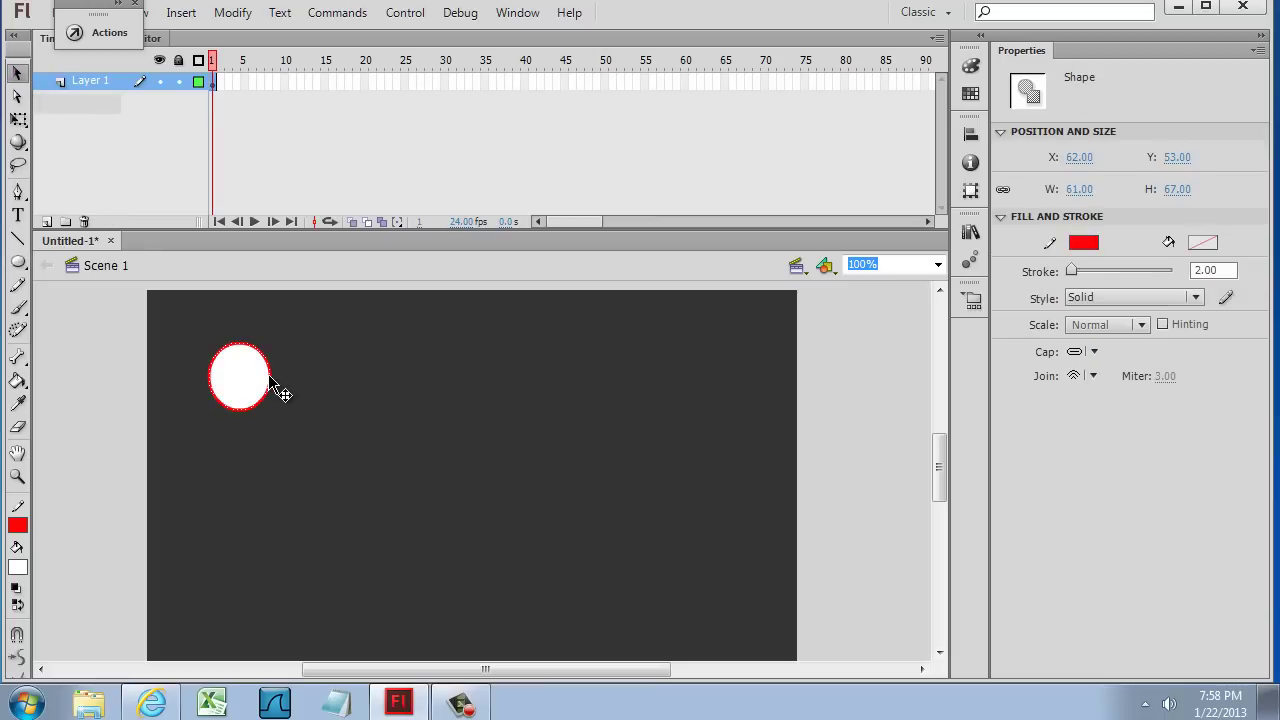
pyautogui.click(248, 391)
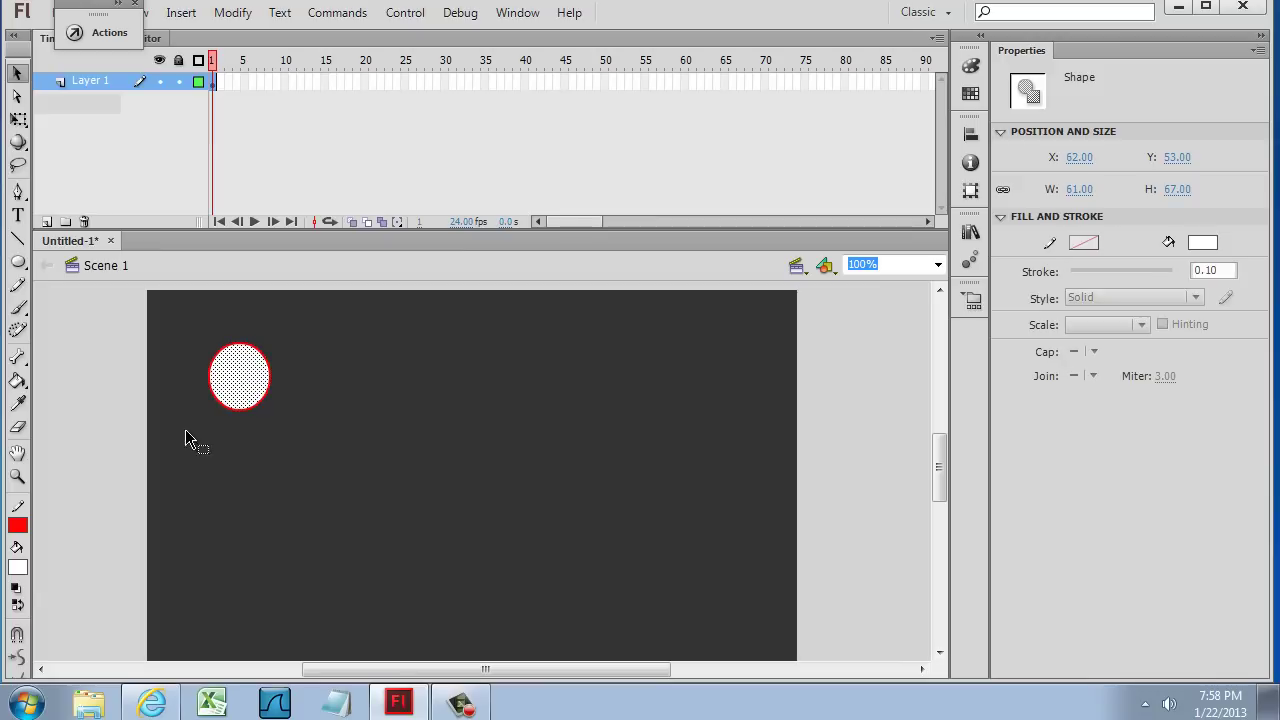
pyautogui.click(17, 567)
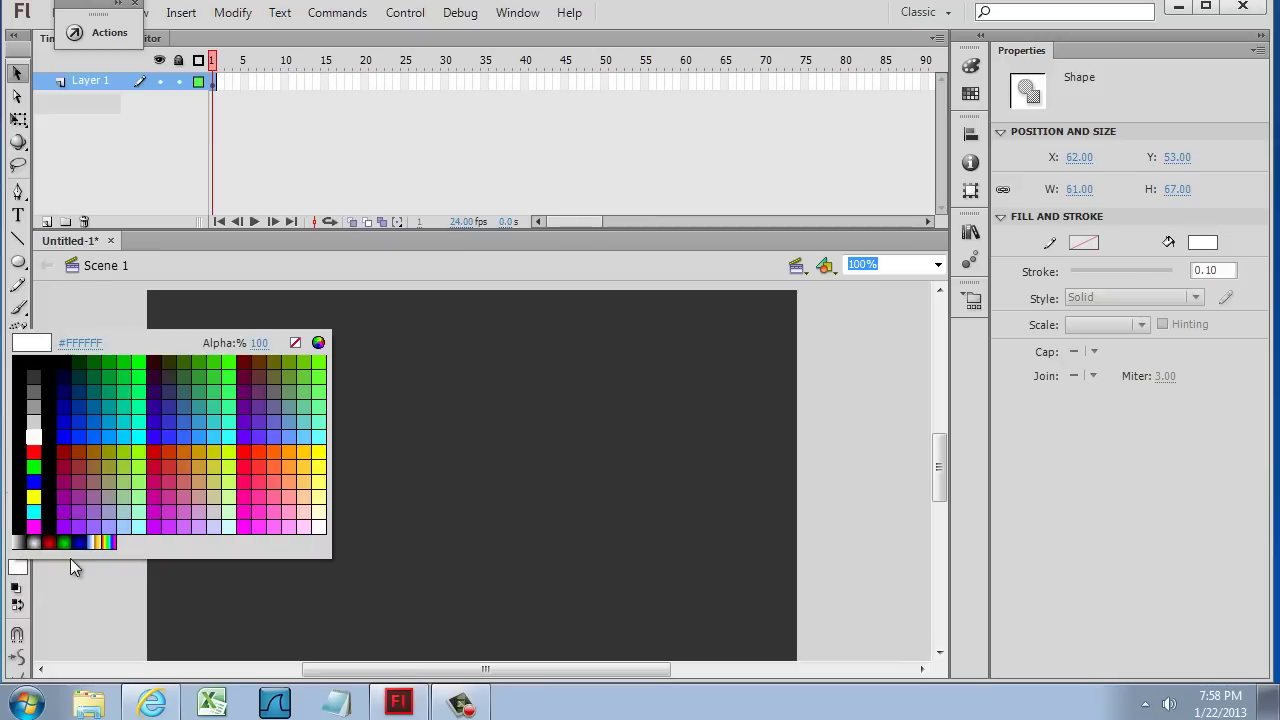
pyautogui.click(142, 455)
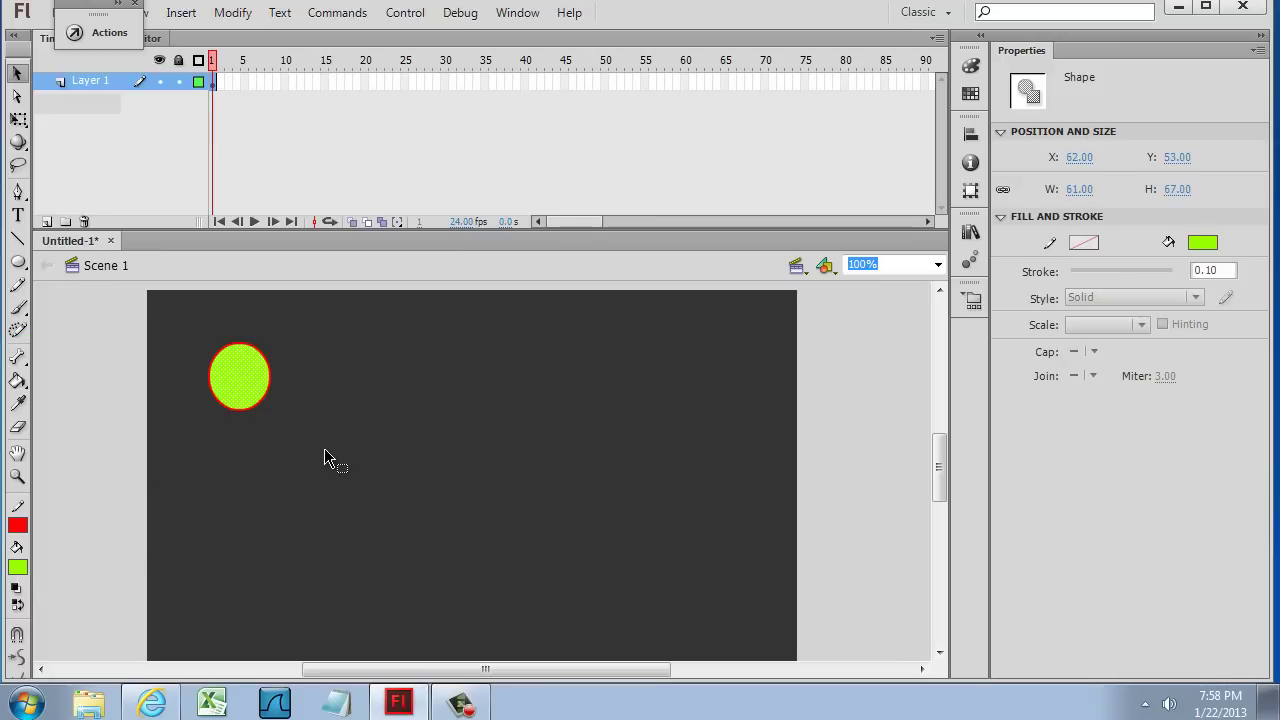
# - Recolour the circle's outline teal, then switch it back to red
pyautogui.click(268, 394)
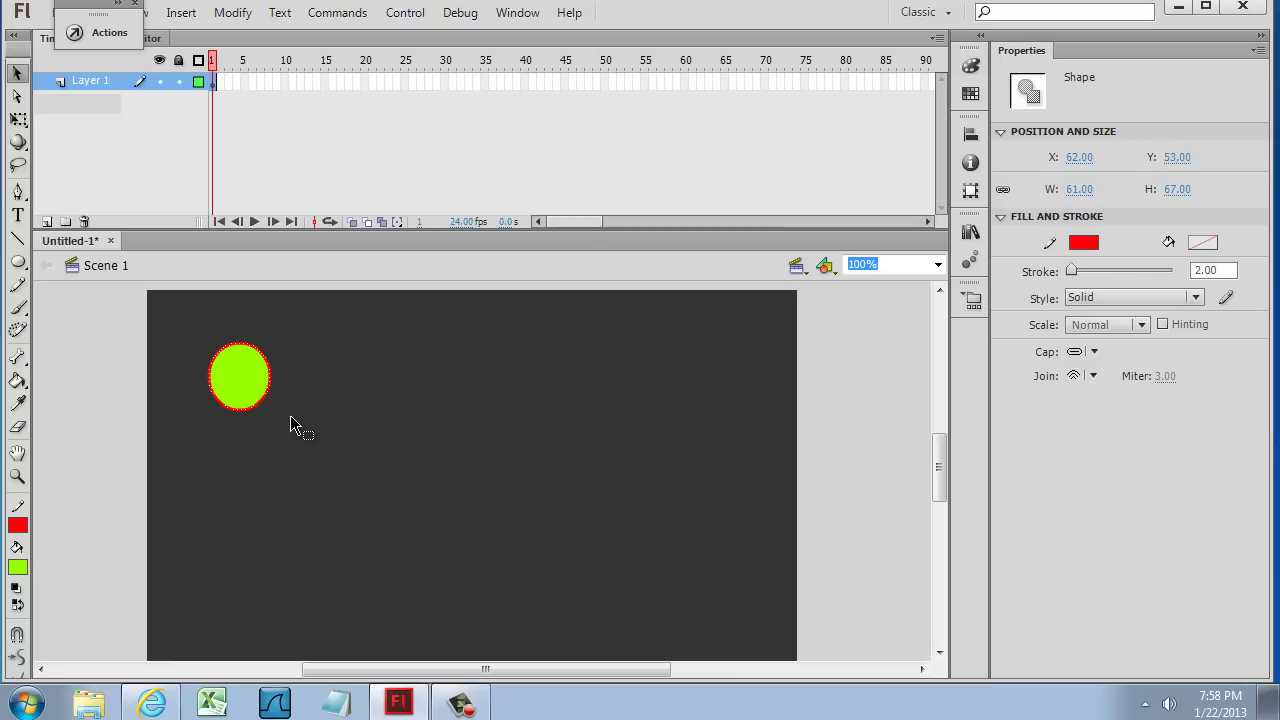
pyautogui.click(17, 525)
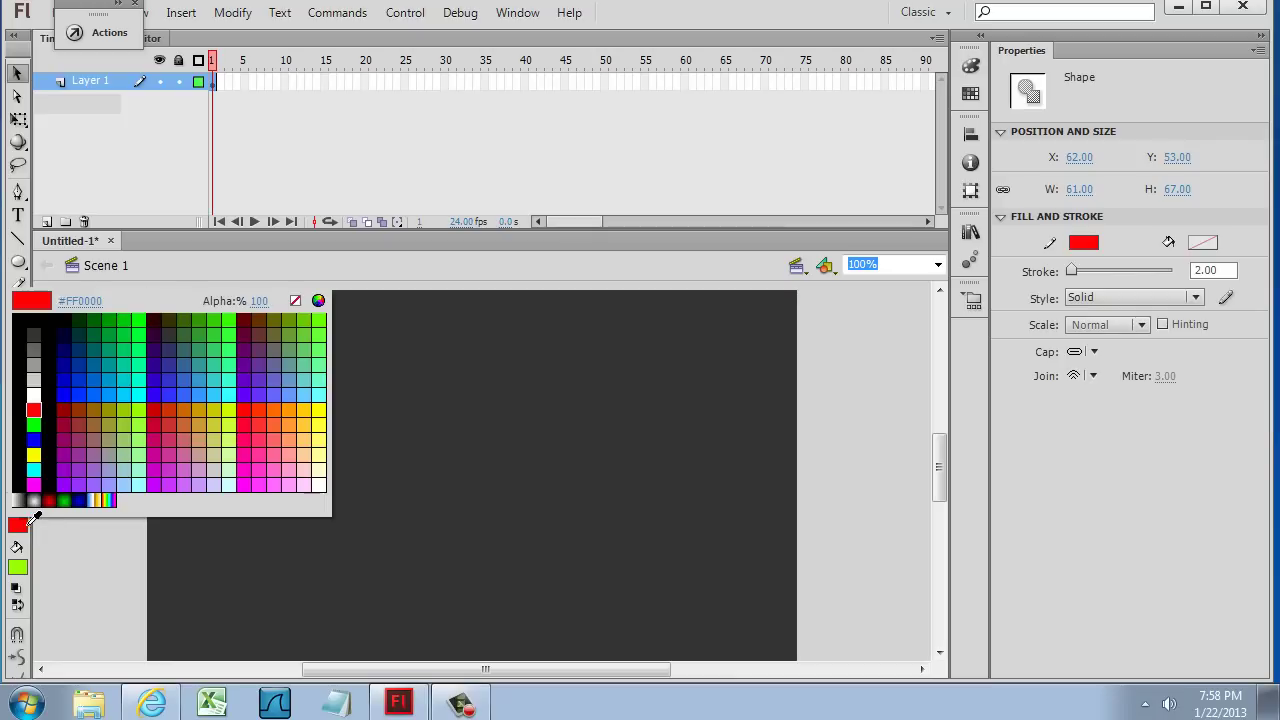
pyautogui.click(309, 372)
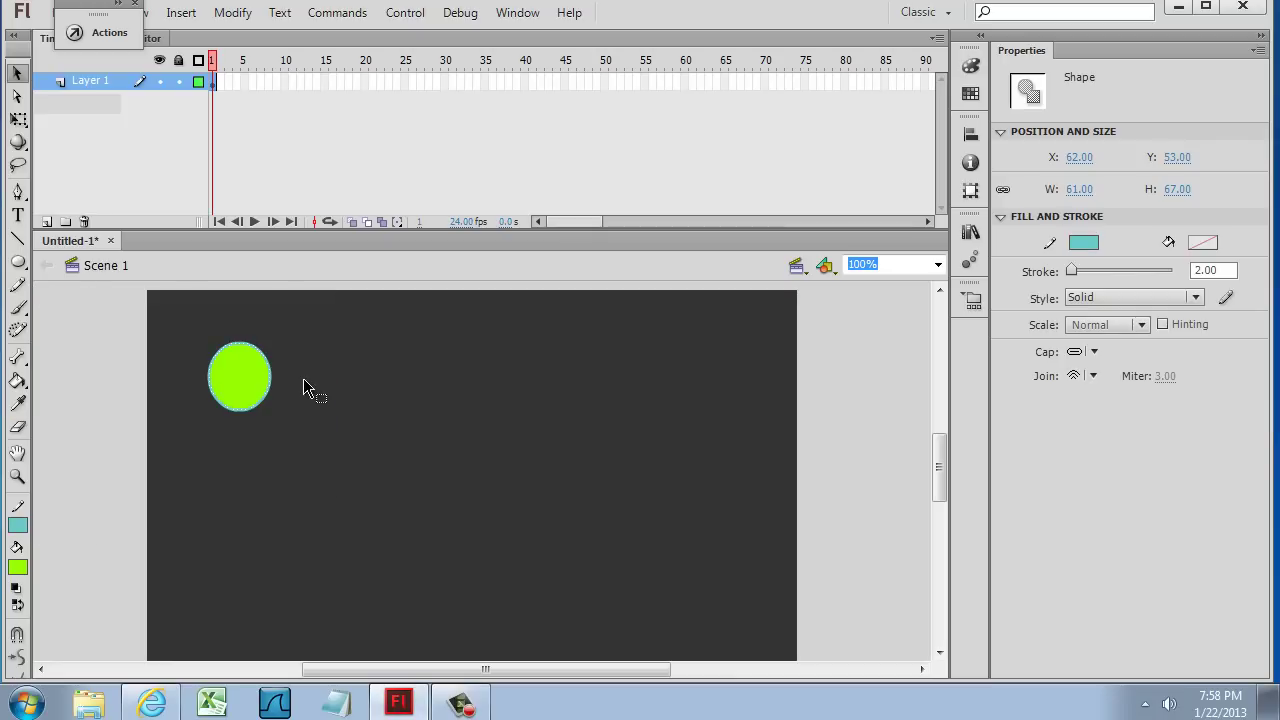
pyautogui.click(294, 463)
pyautogui.click(253, 403)
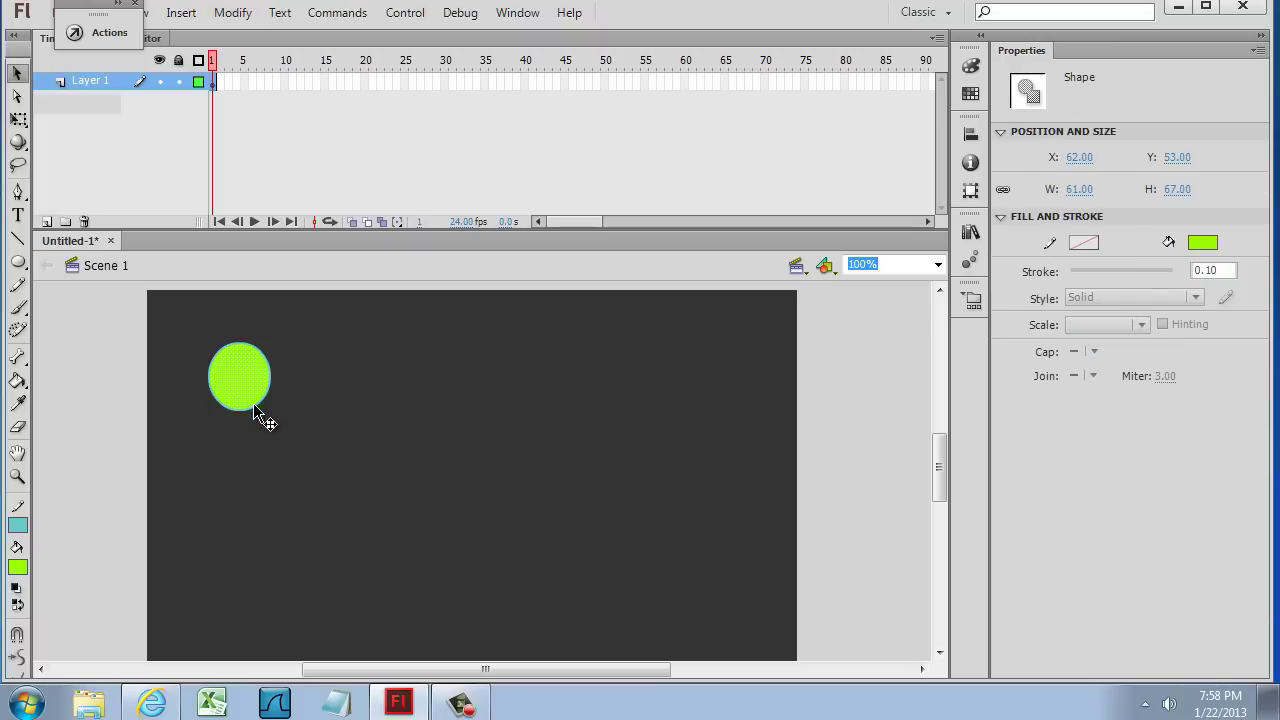
pyautogui.click(257, 413)
pyautogui.click(255, 405)
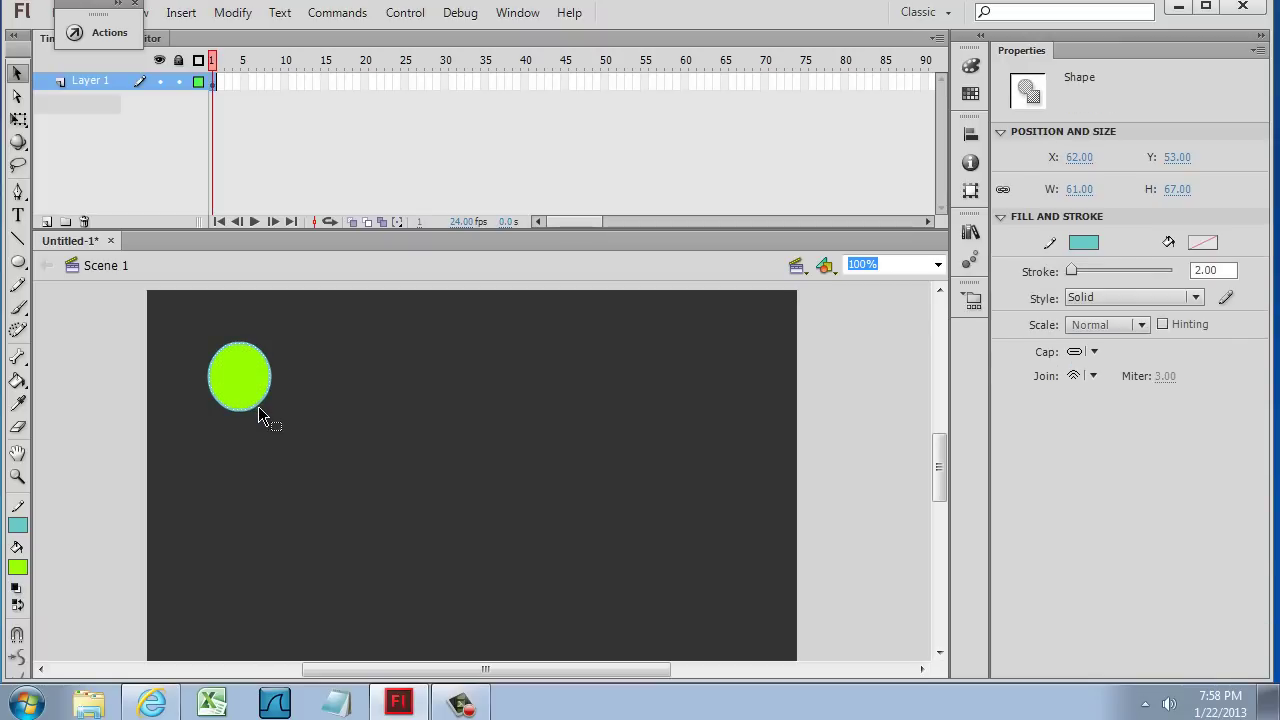
pyautogui.click(17, 525)
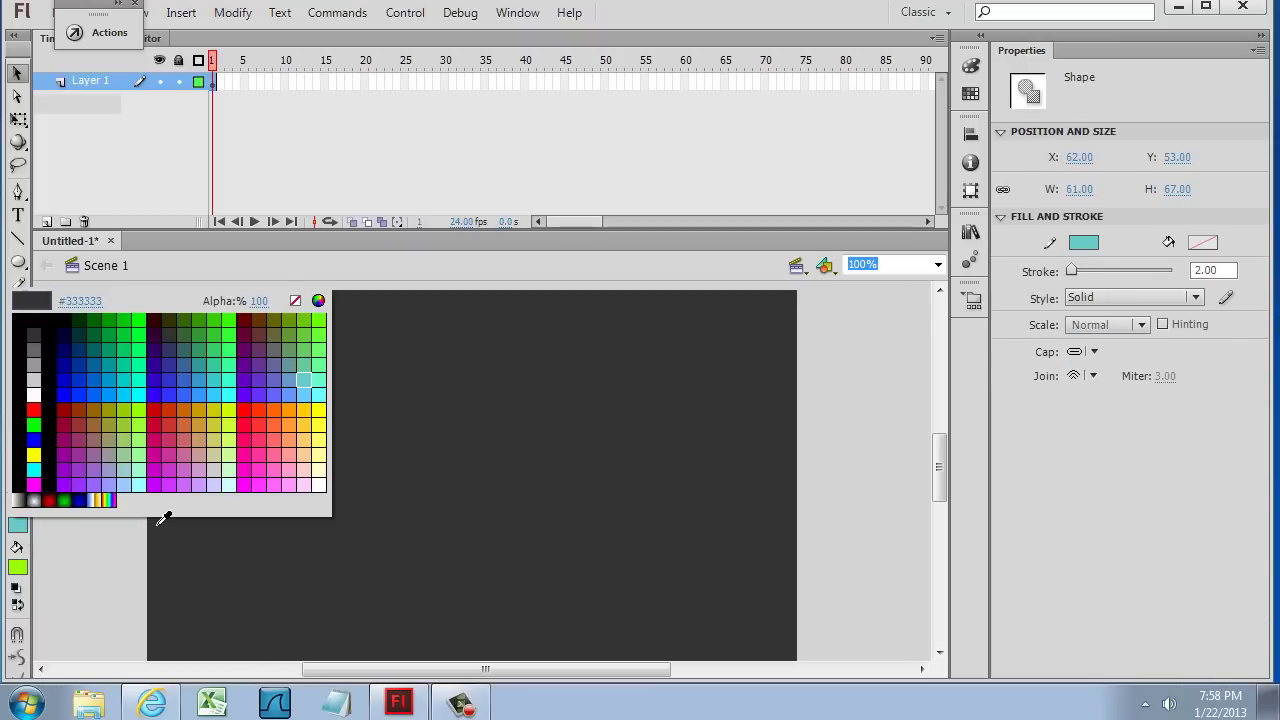
pyautogui.click(243, 407)
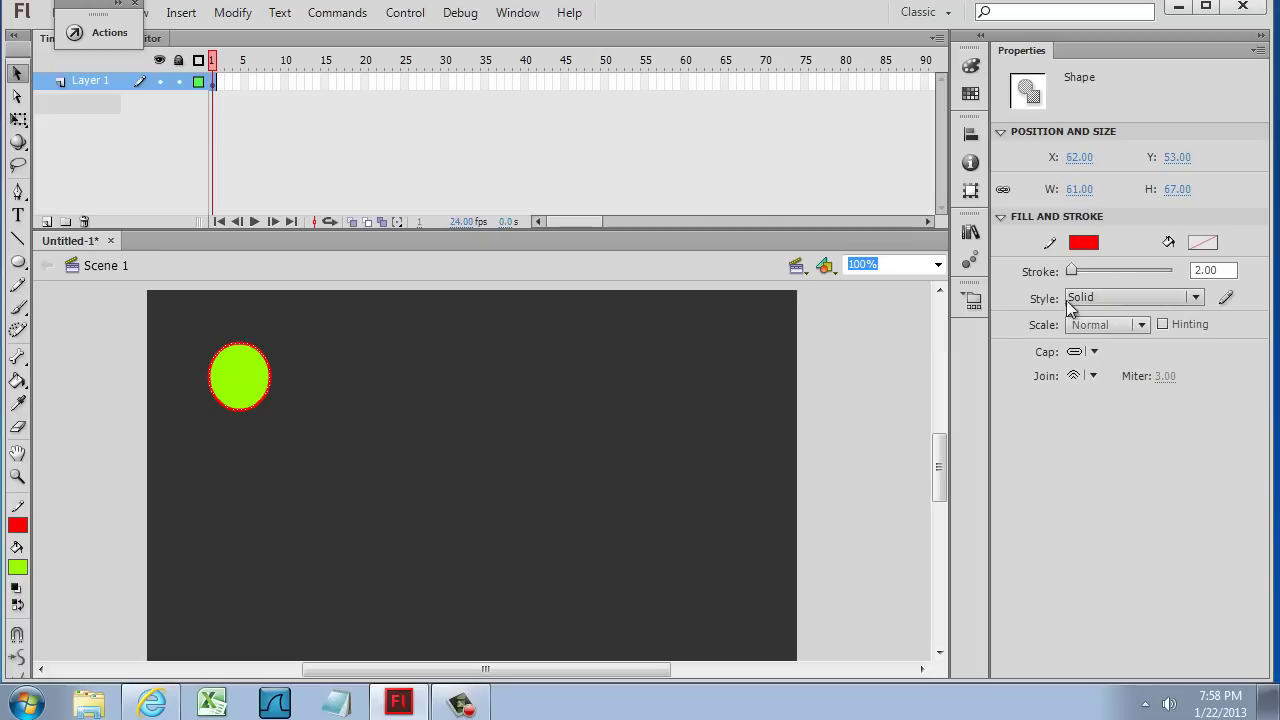
# - Thicken the circle's red outline to a 4-point stroke
pyautogui.click(1210, 272)
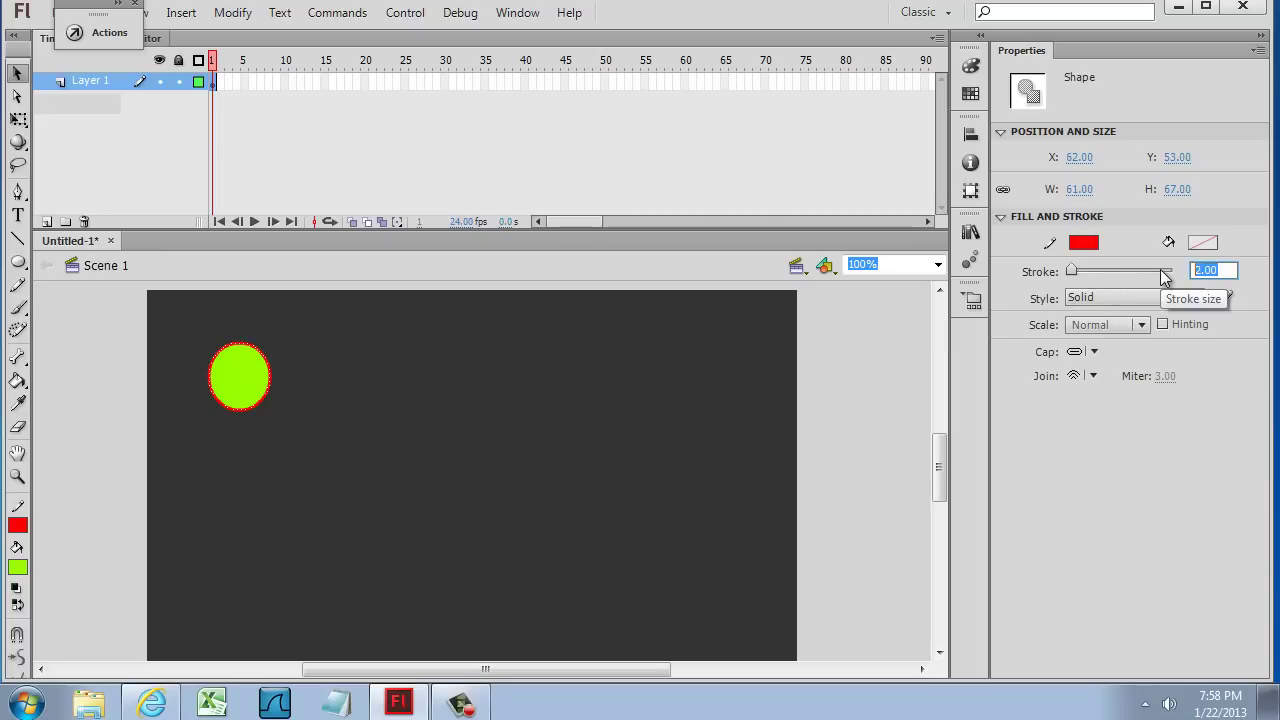
pyautogui.write('4')
pyautogui.press('Return')
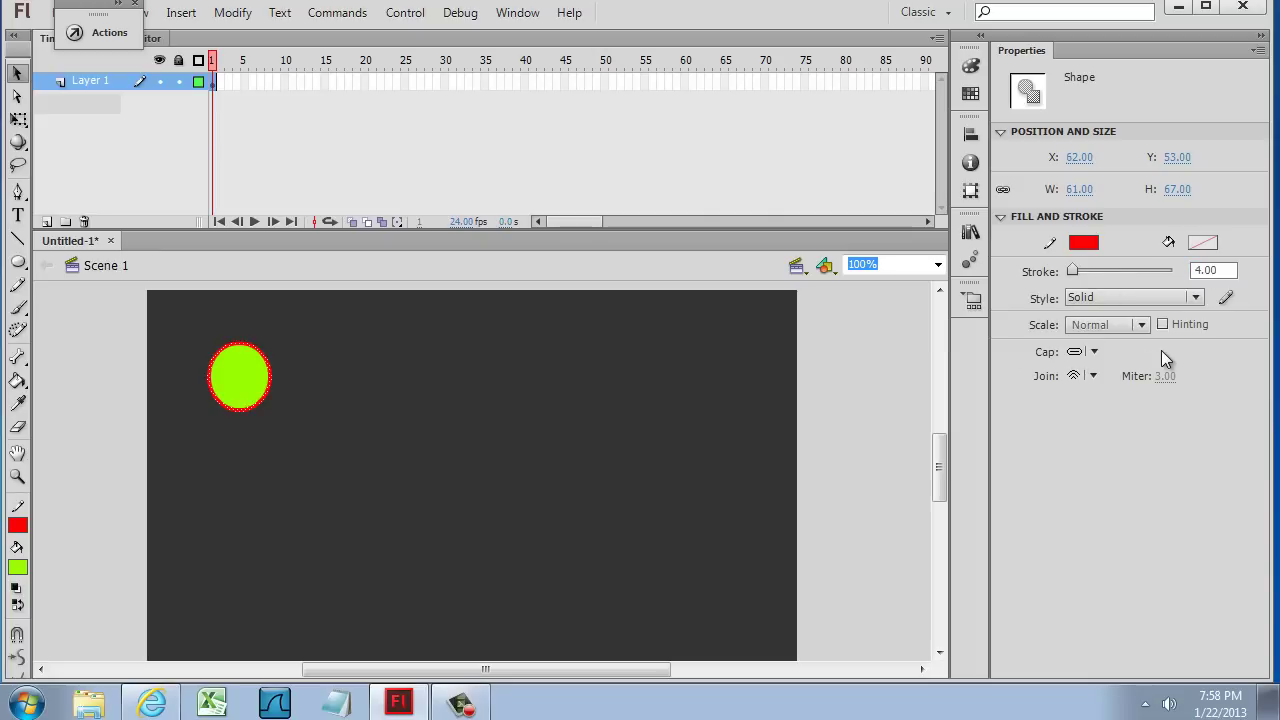
pyautogui.click(367, 474)
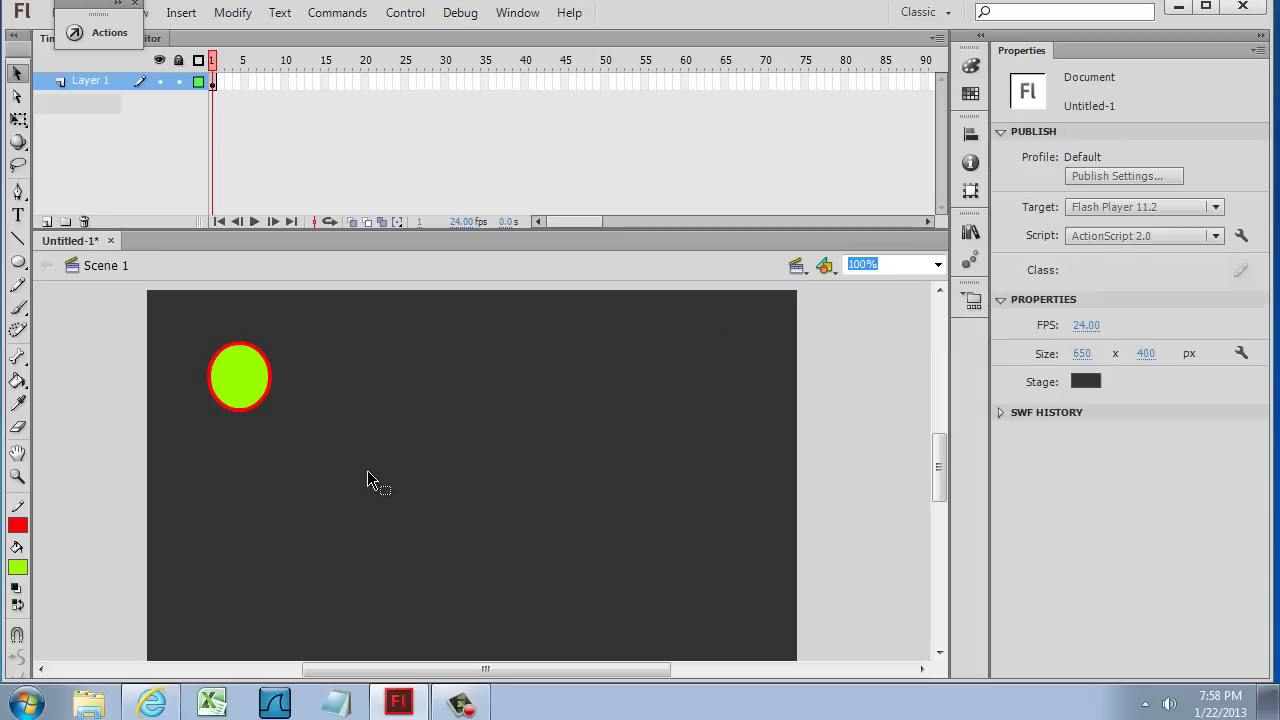
pyautogui.click(259, 410)
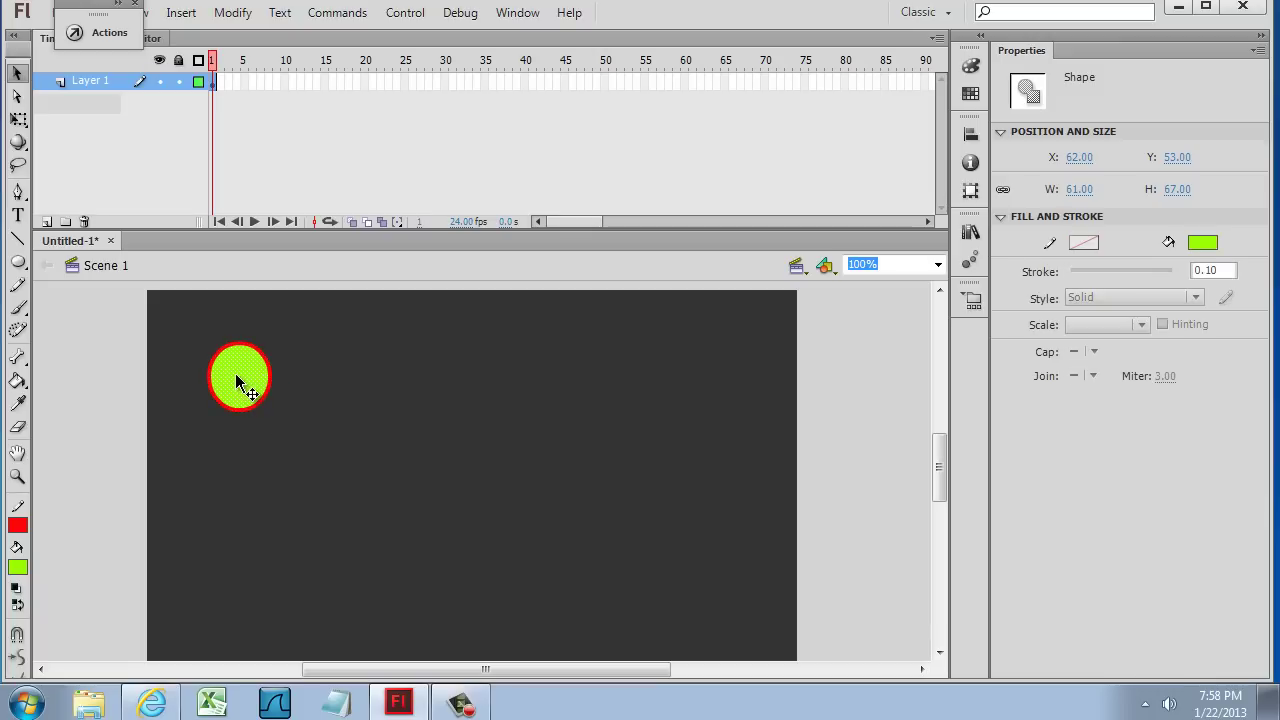
pyautogui.moveTo(238, 381); pyautogui.dragTo(341, 384)
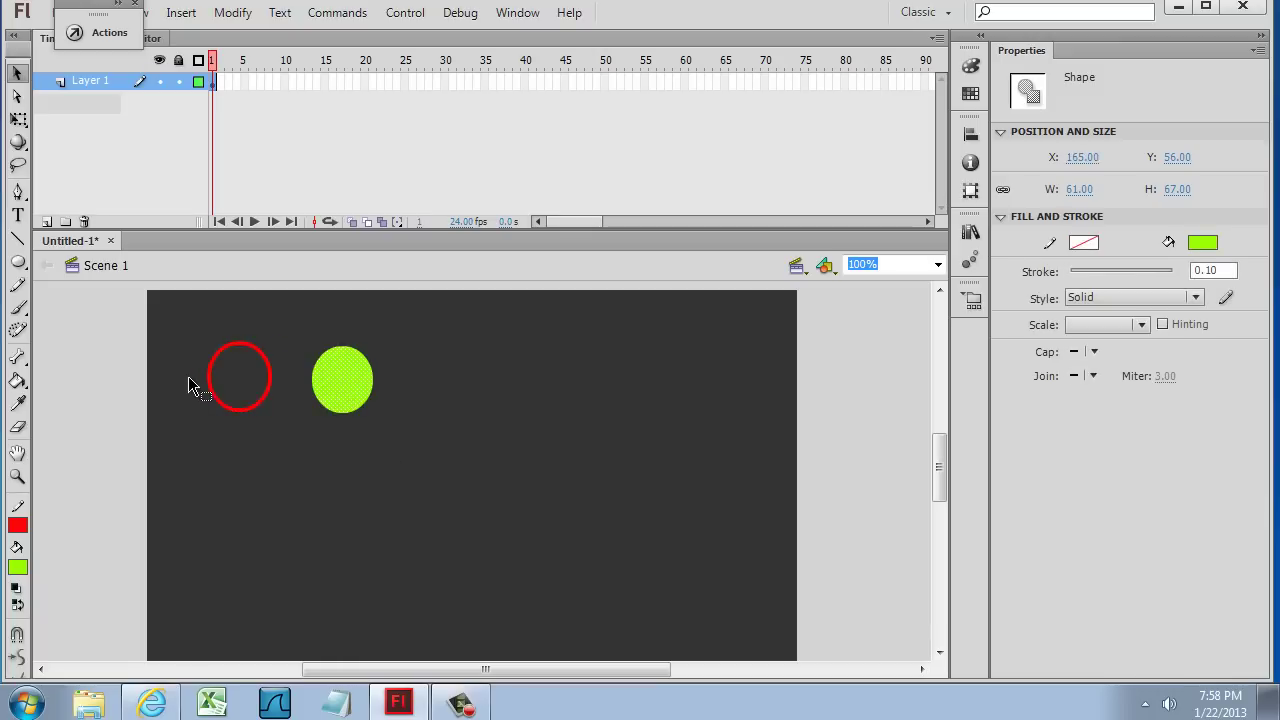
pyautogui.click(270, 386)
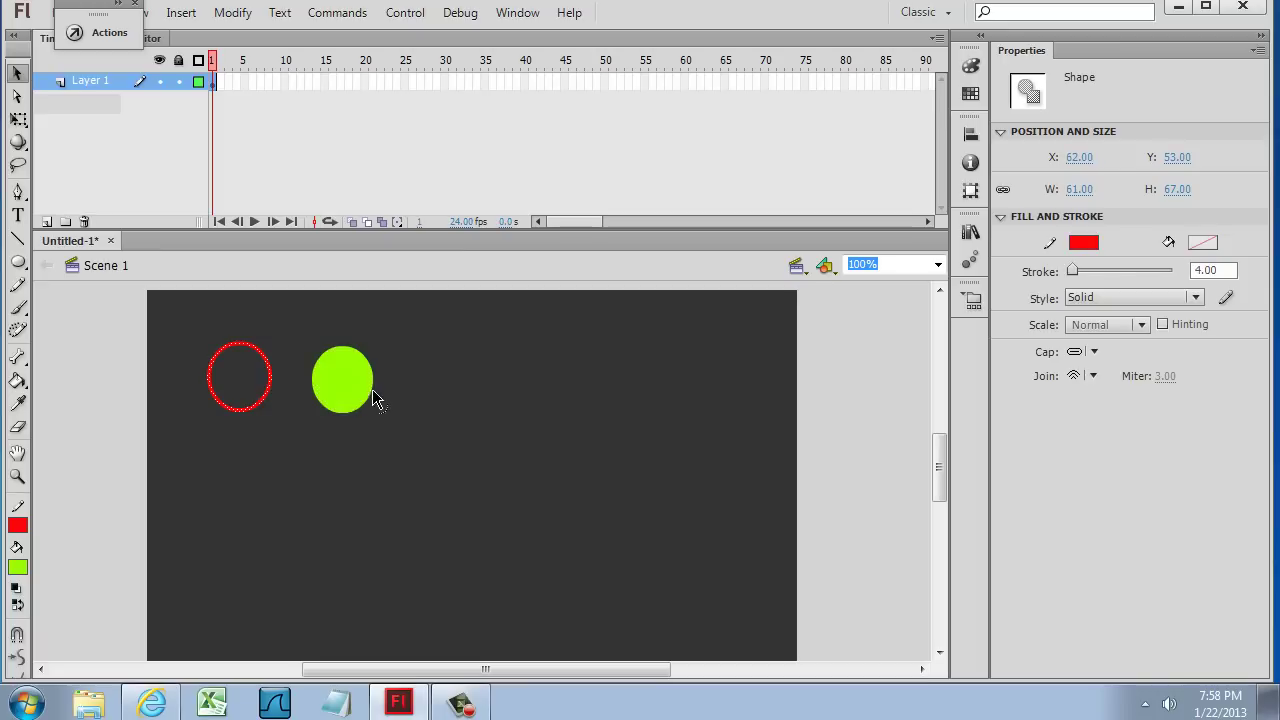
pyautogui.click(347, 395)
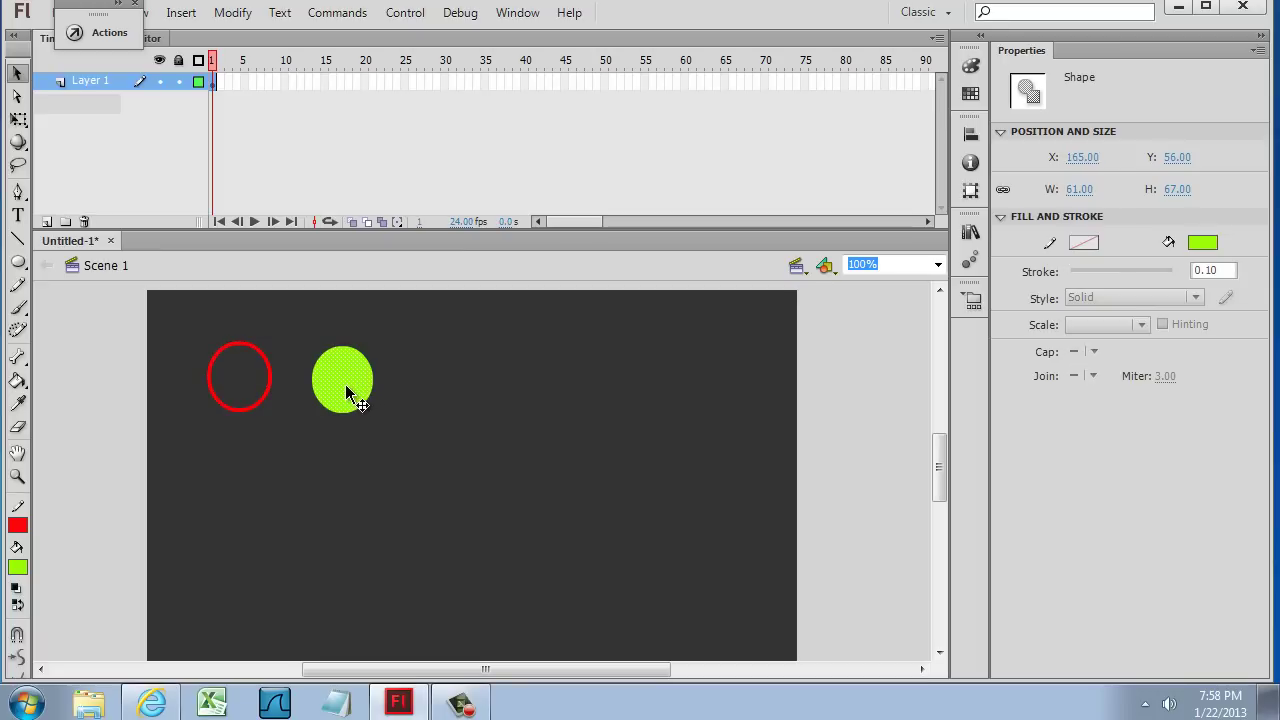
pyautogui.hotkey('ctrl', 'z')
pyautogui.hotkey('ctrl', 'z')
pyautogui.hotkey('ctrl', 'z')
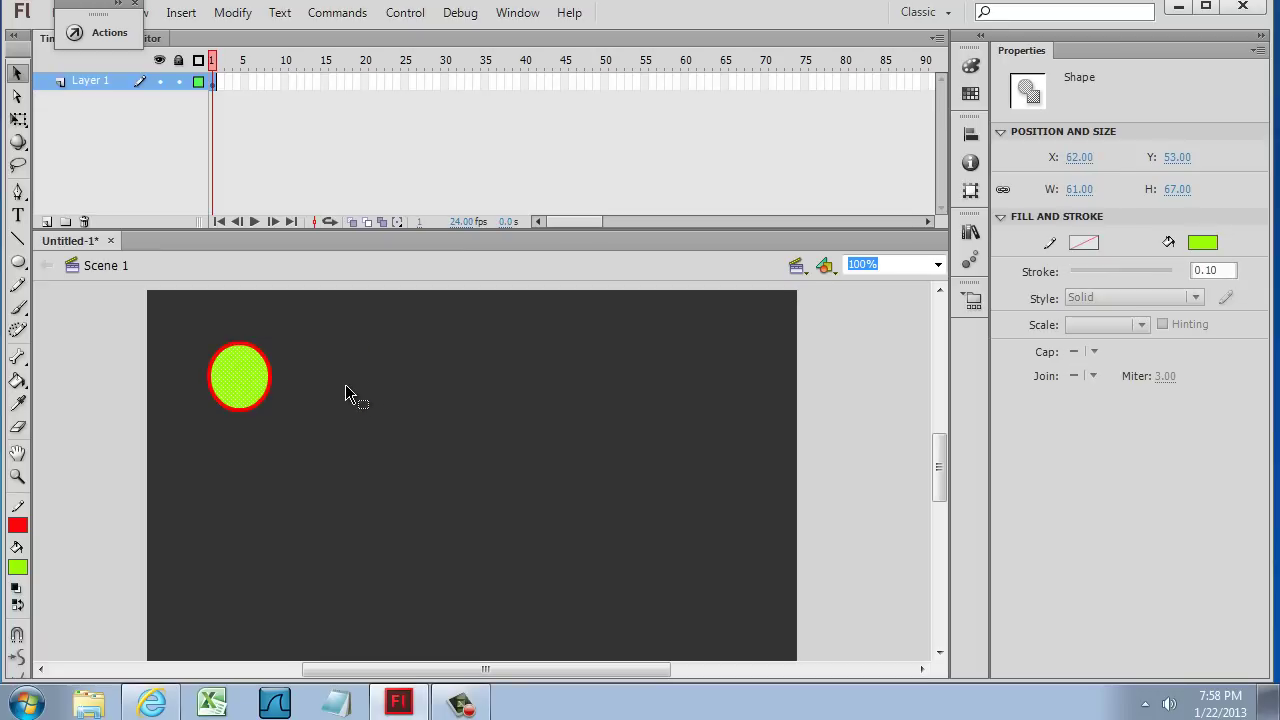
pyautogui.click(347, 398)
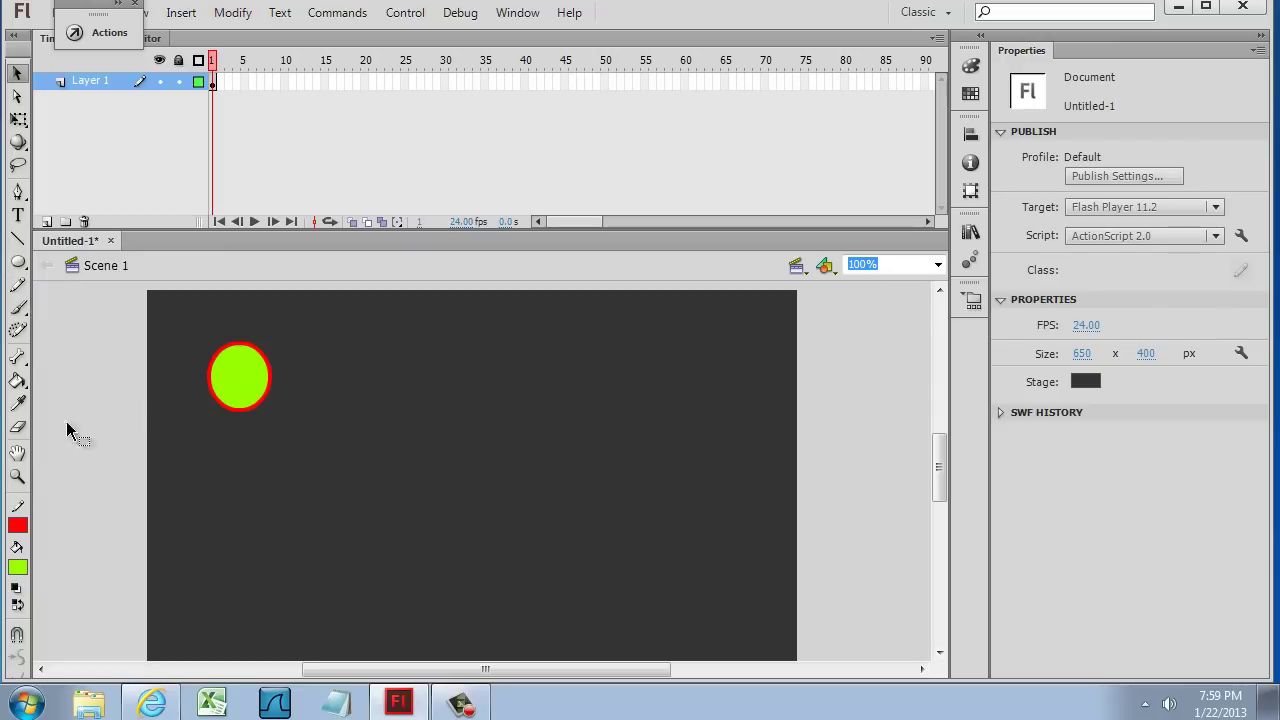
# - Widen the Tools panel and choose the Oval Tool
pyautogui.click(237, 388)
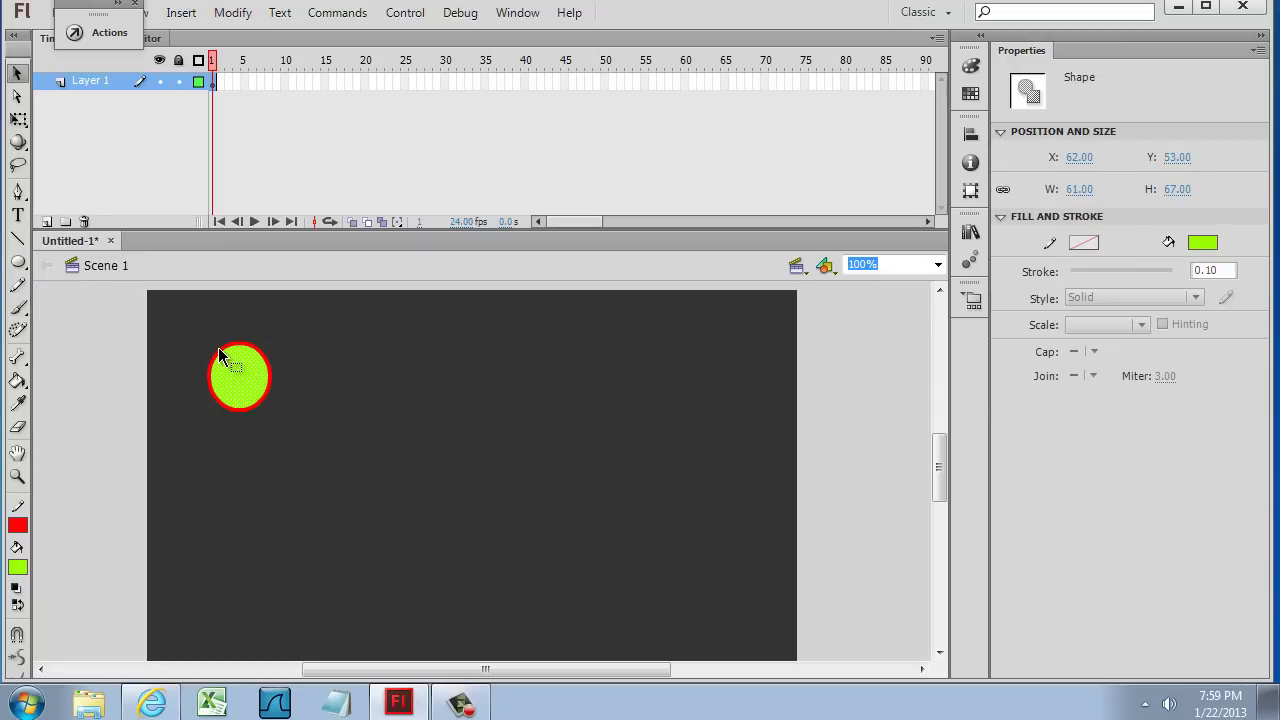
pyautogui.doubleClick(219, 353)
pyautogui.click(240, 376)
pyautogui.moveTo(37, 359); pyautogui.dragTo(55, 359)
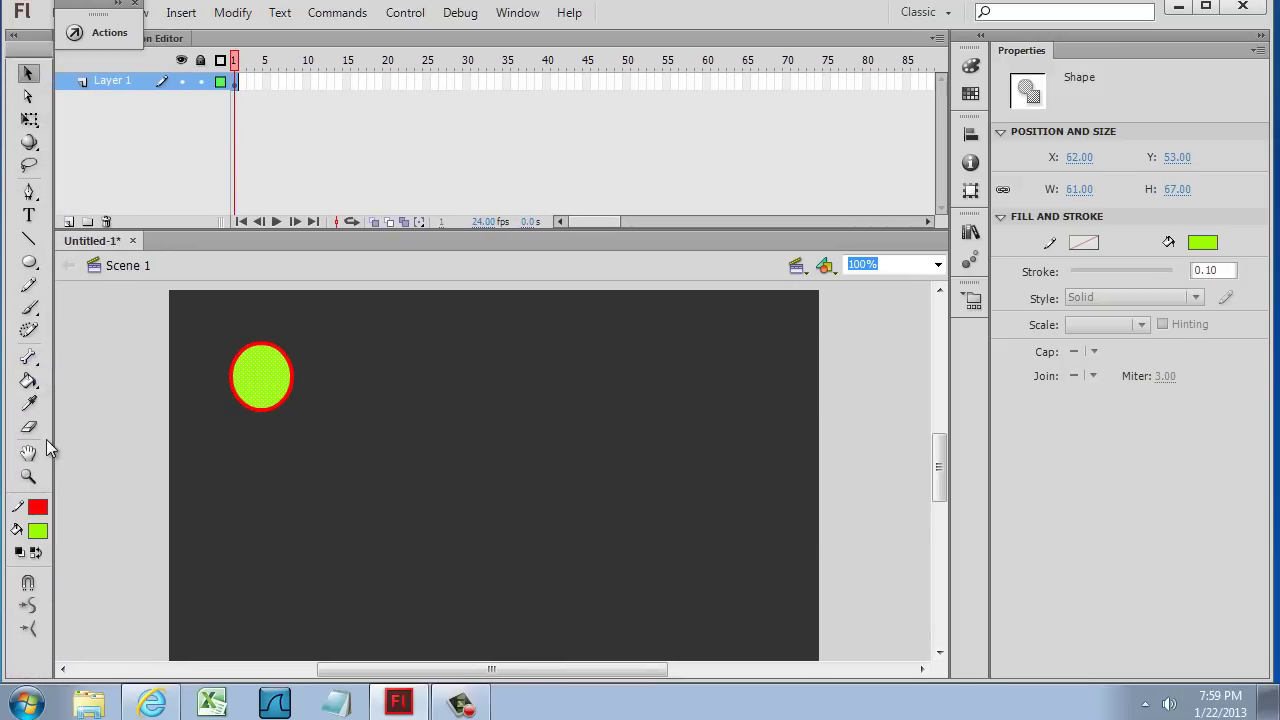
pyautogui.click(27, 263)
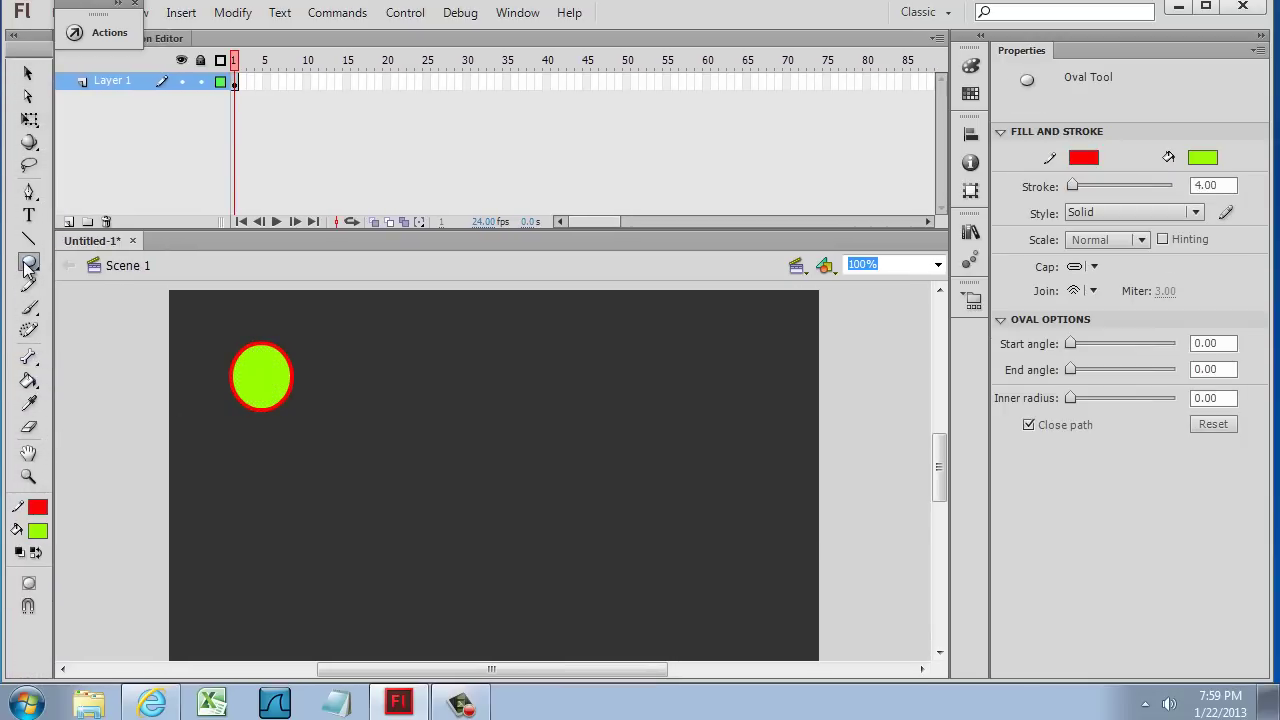
# - Draw a second circle as a drawing object and place it beside the first
pyautogui.click(29, 585)
pyautogui.moveTo(368, 352); pyautogui.dragTo(442, 424)
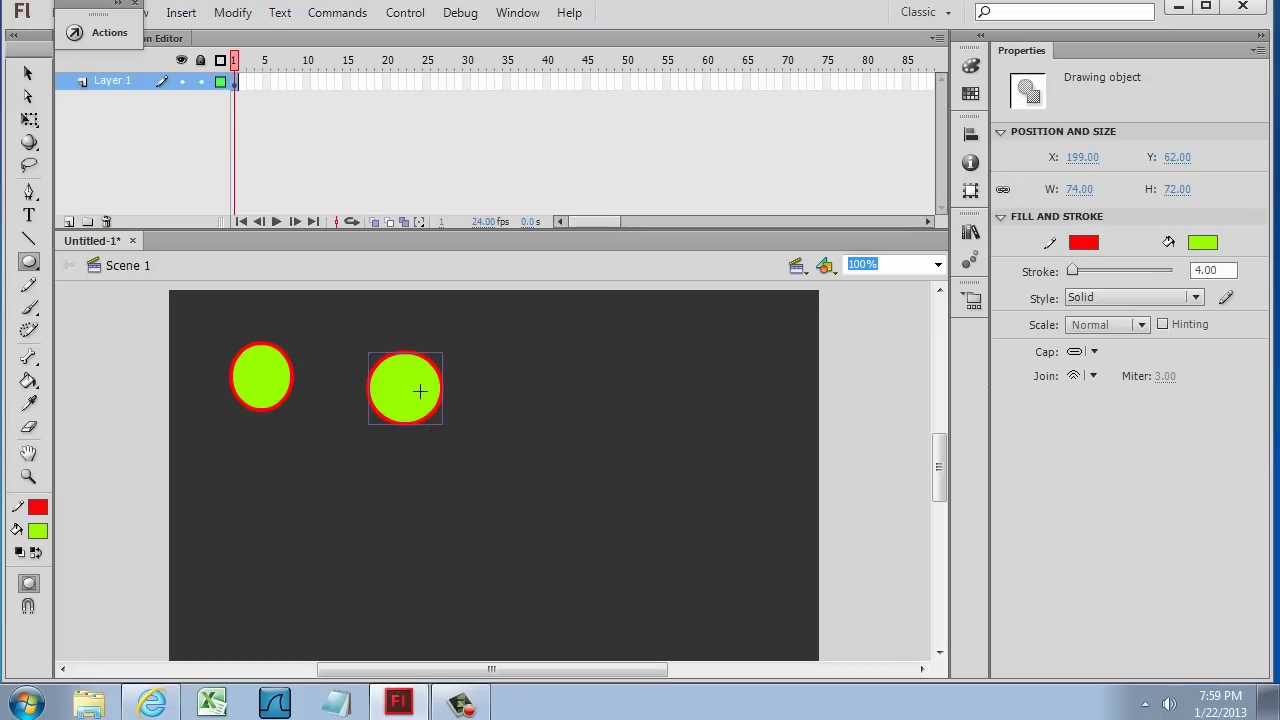
pyautogui.click(28, 73)
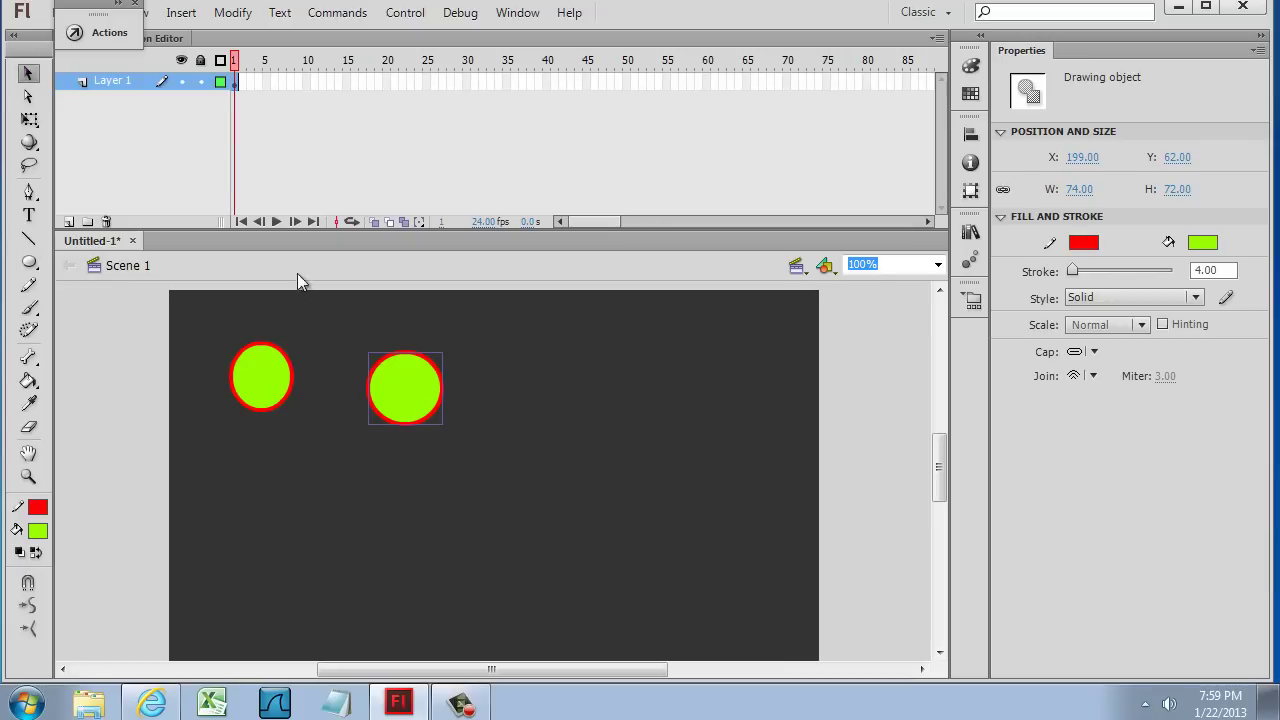
pyautogui.moveTo(406, 397); pyautogui.dragTo(368, 382)
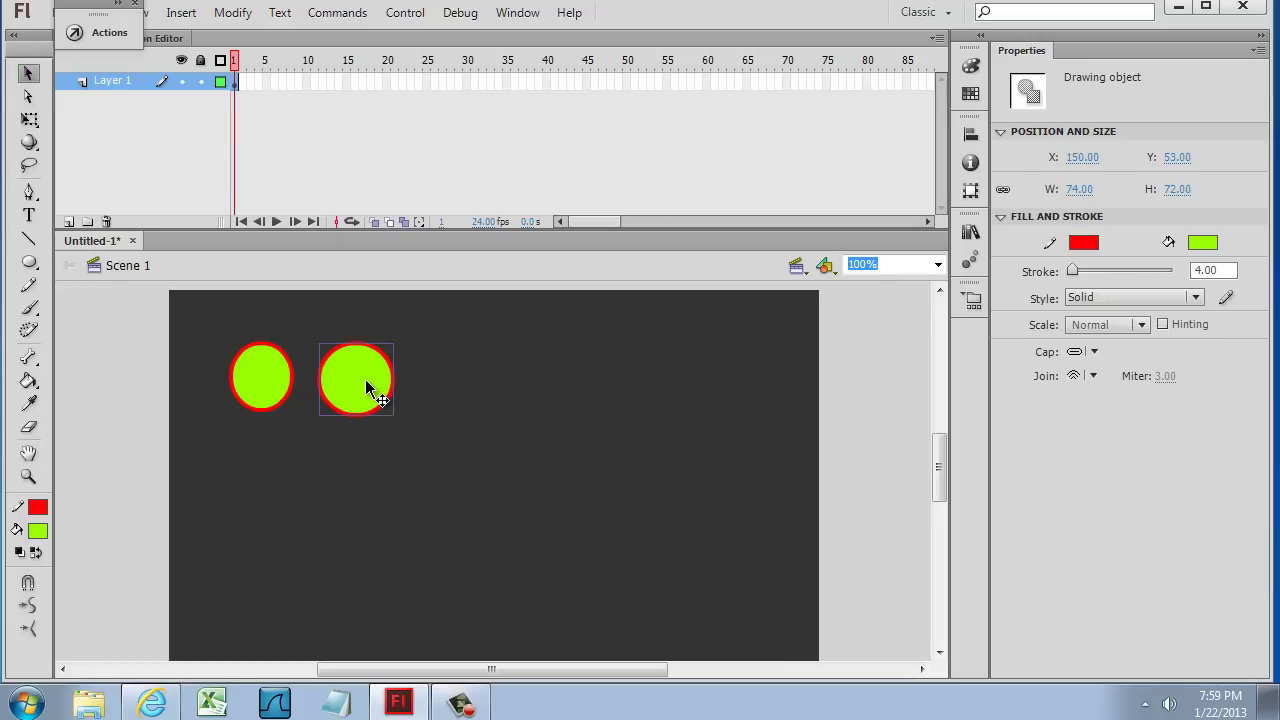
# - Test-drag the first circle's fill out of its outline, then undo the moves
pyautogui.click(260, 372)
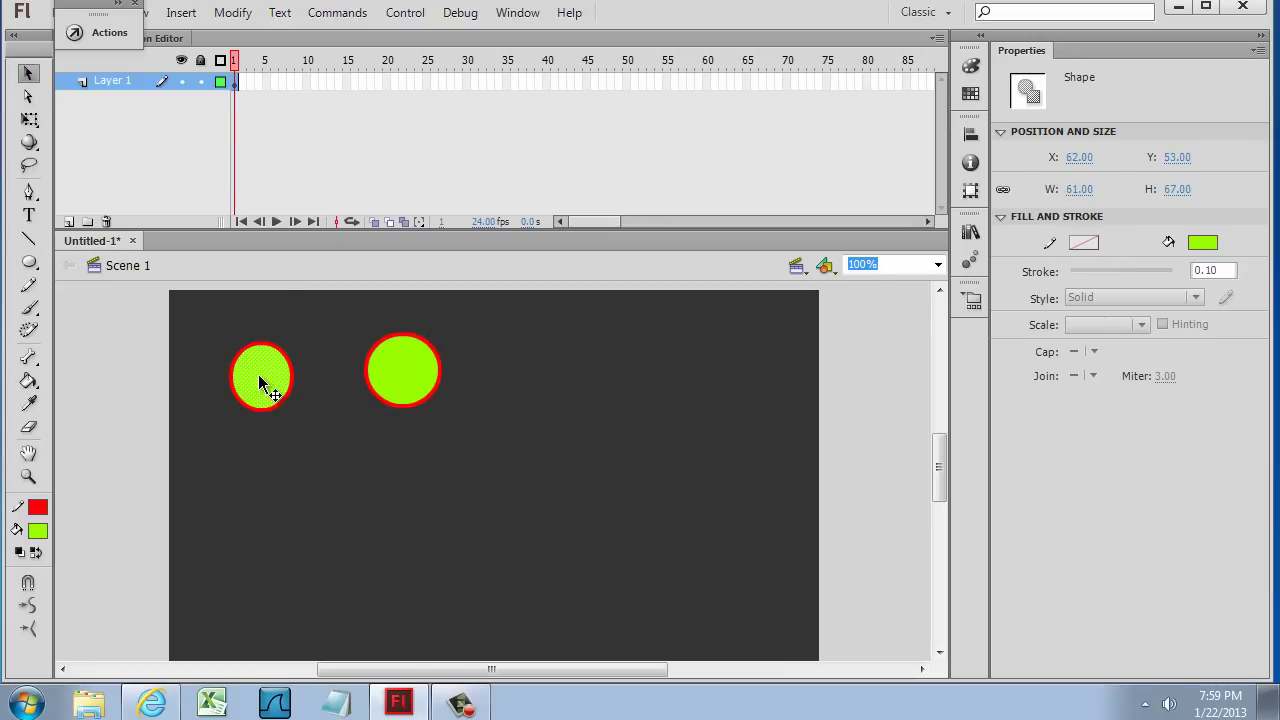
pyautogui.moveTo(260, 376); pyautogui.dragTo(260, 474)
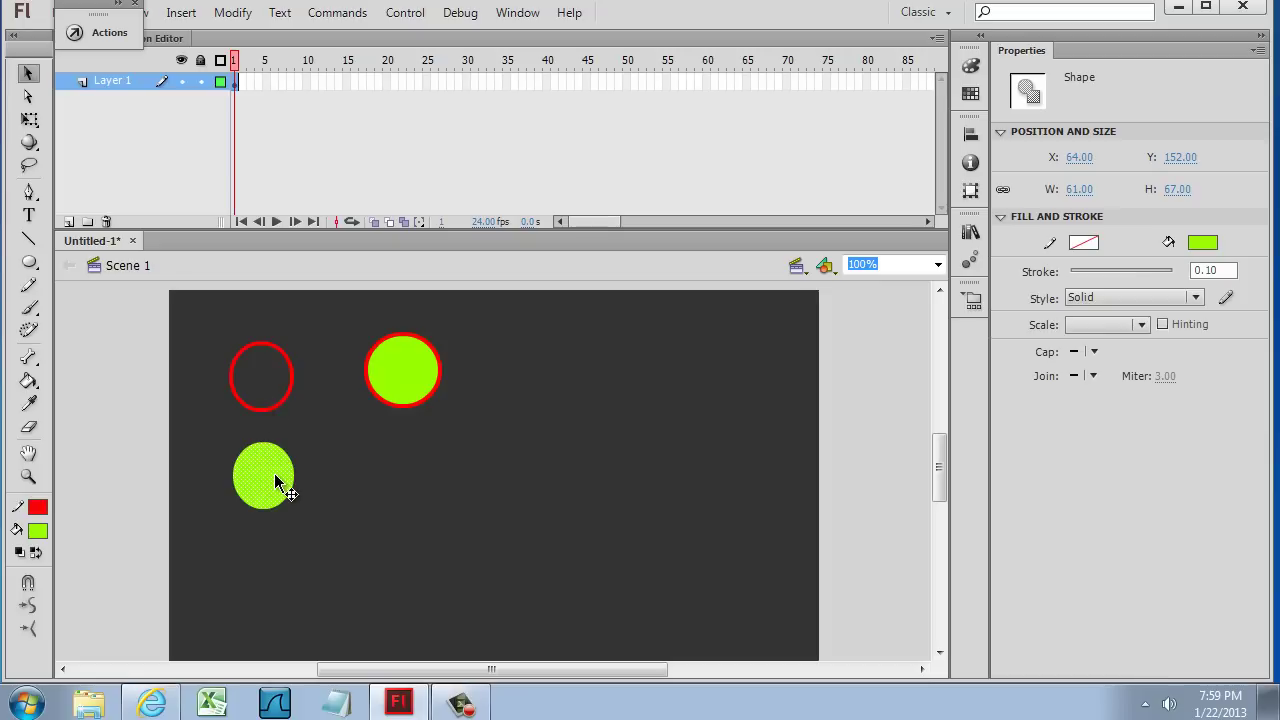
pyautogui.click(417, 390)
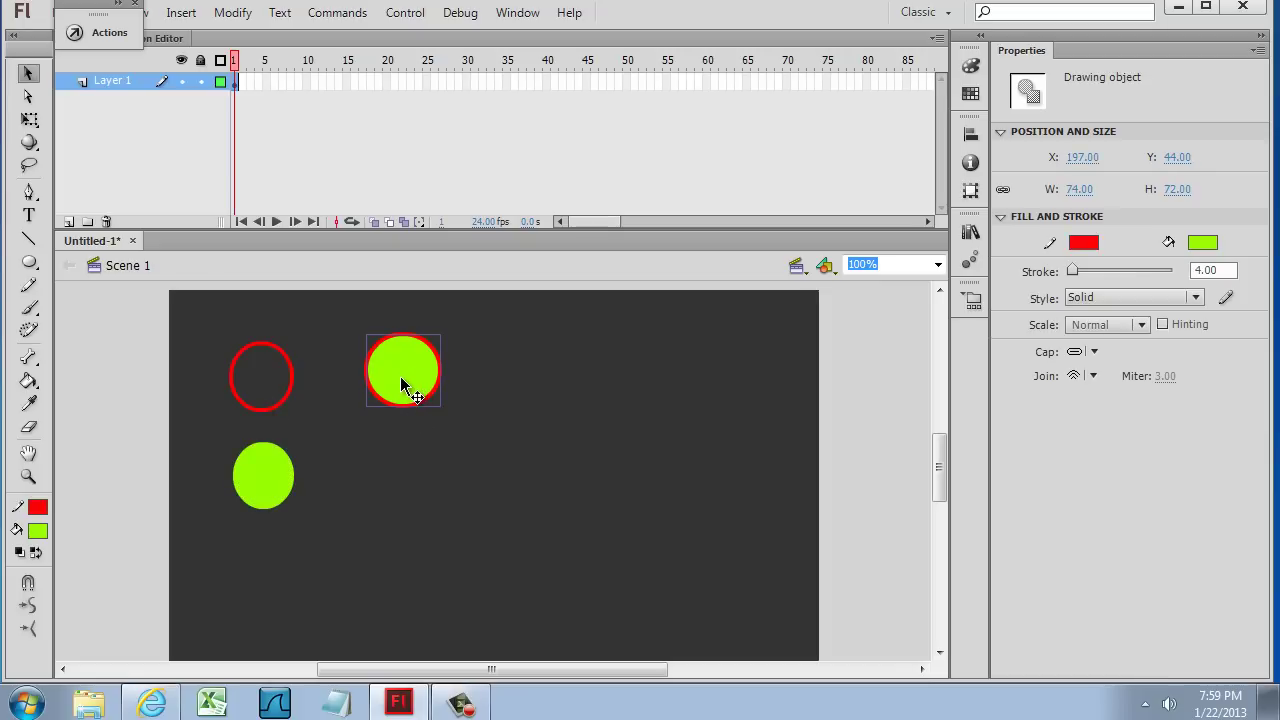
pyautogui.moveTo(408, 386)
pyautogui.mouseDown()
pyautogui.moveTo(432, 404)
pyautogui.moveTo(407, 397)
pyautogui.mouseUp()
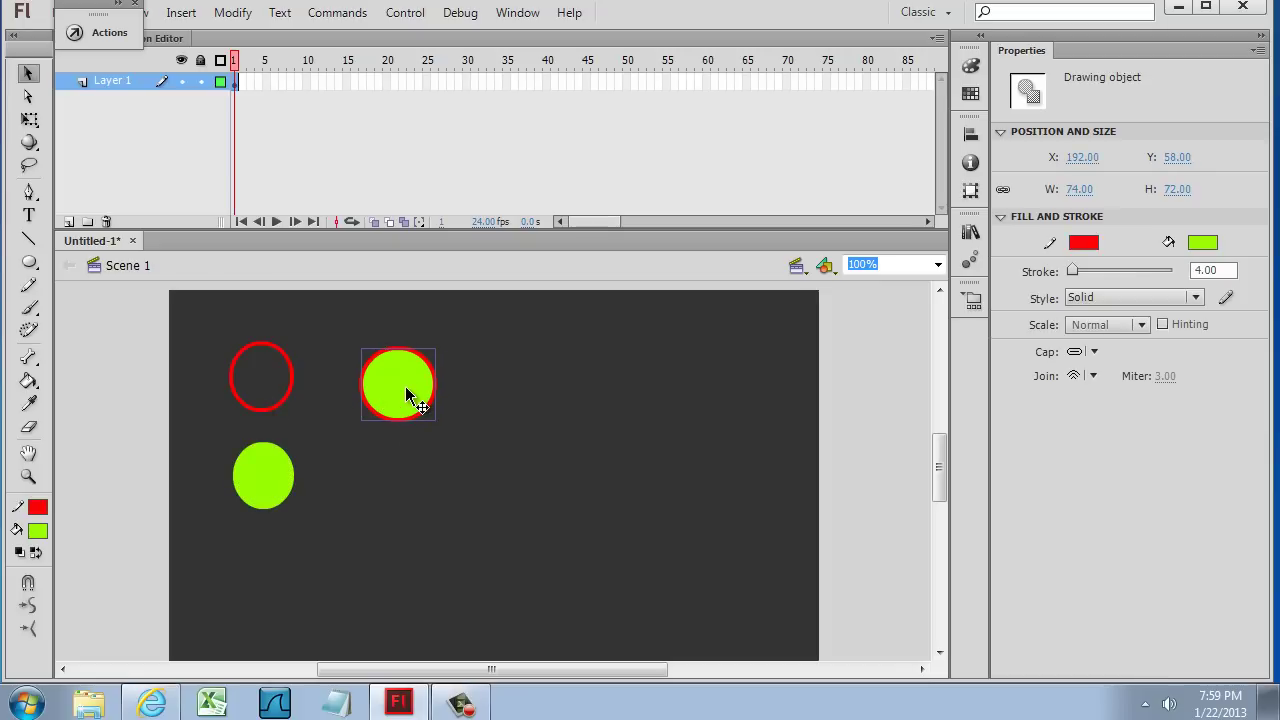
pyautogui.hotkey('ctrl', 'z')
pyautogui.hotkey('ctrl', 'z')
pyautogui.hotkey('ctrl', 'z')
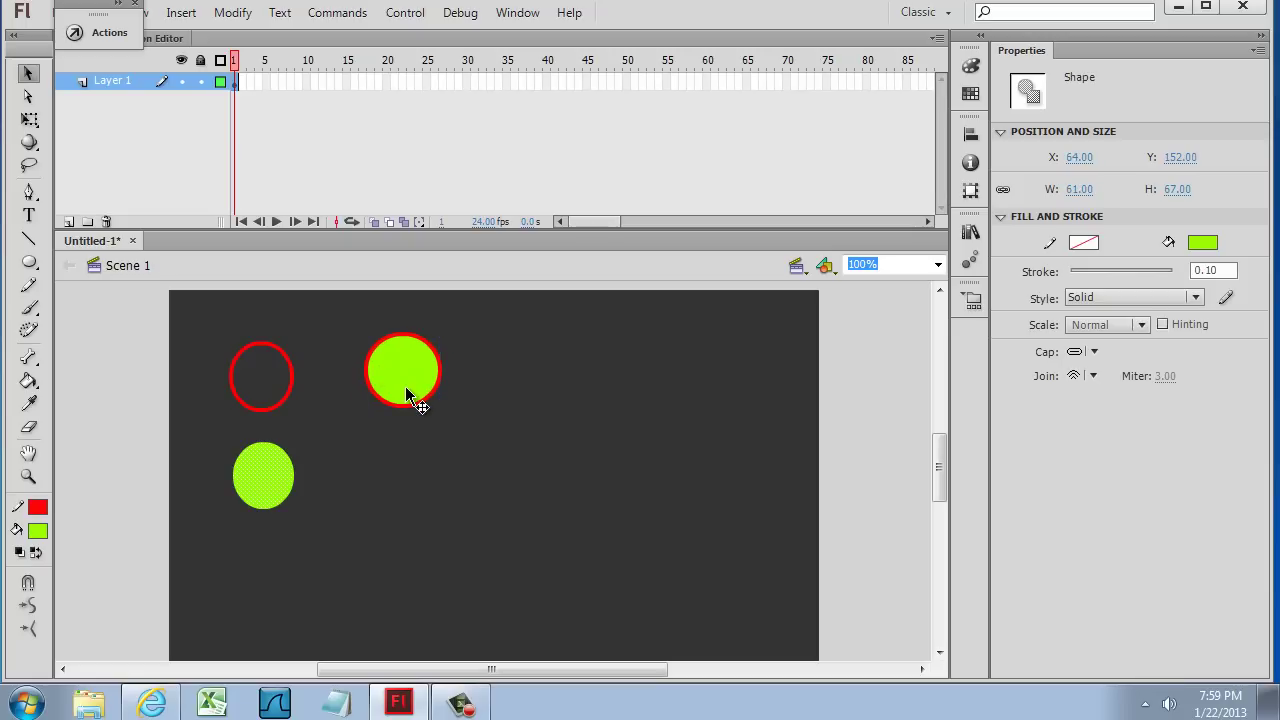
pyautogui.hotkey('ctrl', 'z')
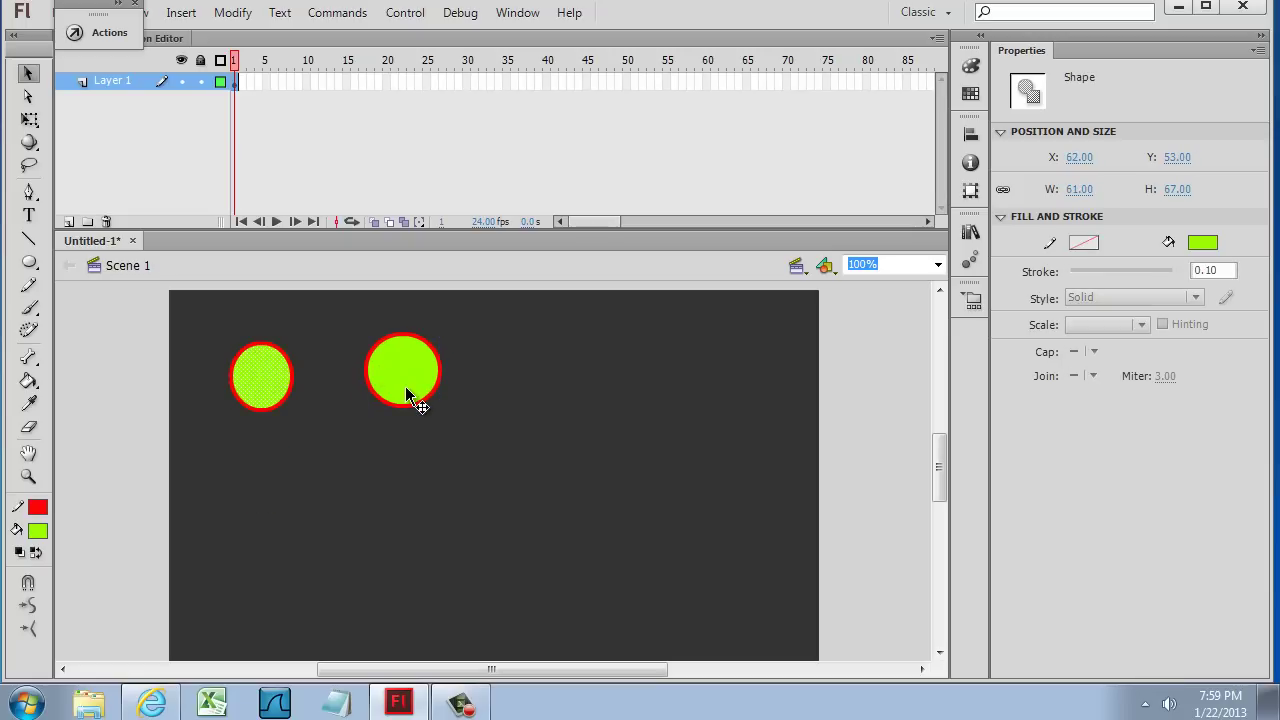
# - Delete the right-hand circle and select the left circle's green fill
pyautogui.click(29, 263)
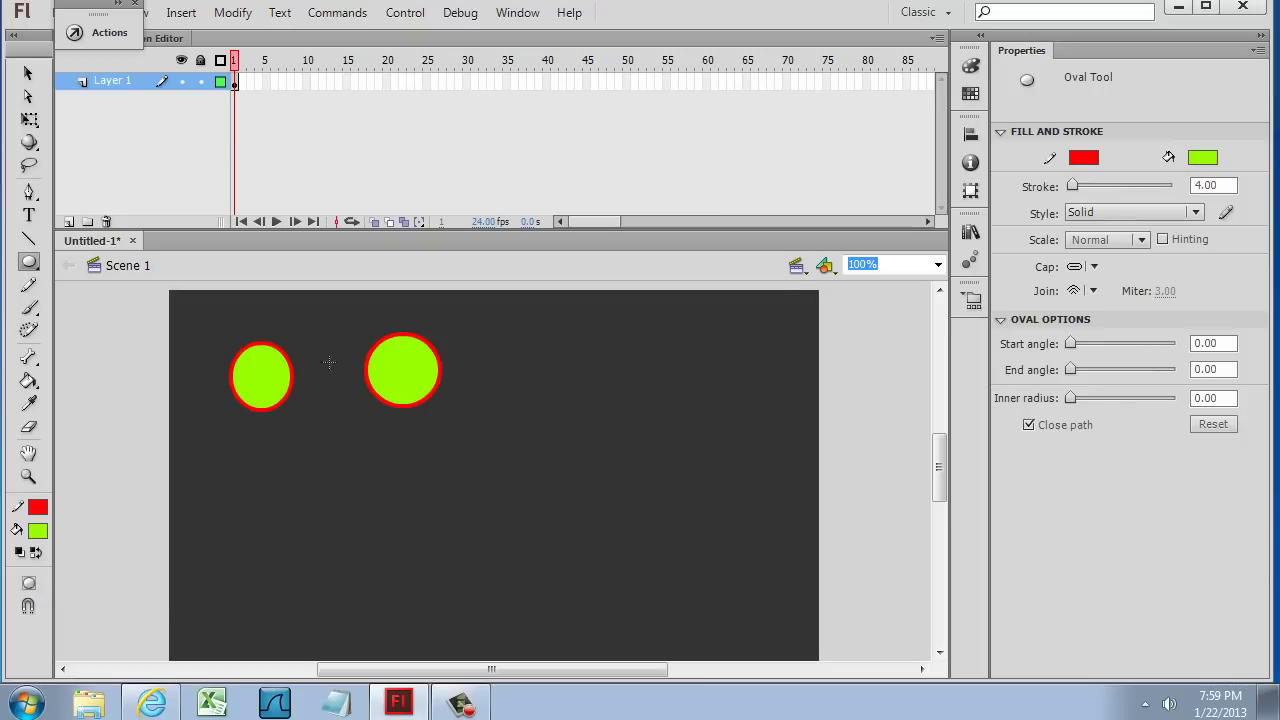
pyautogui.click(28, 73)
pyautogui.click(403, 375)
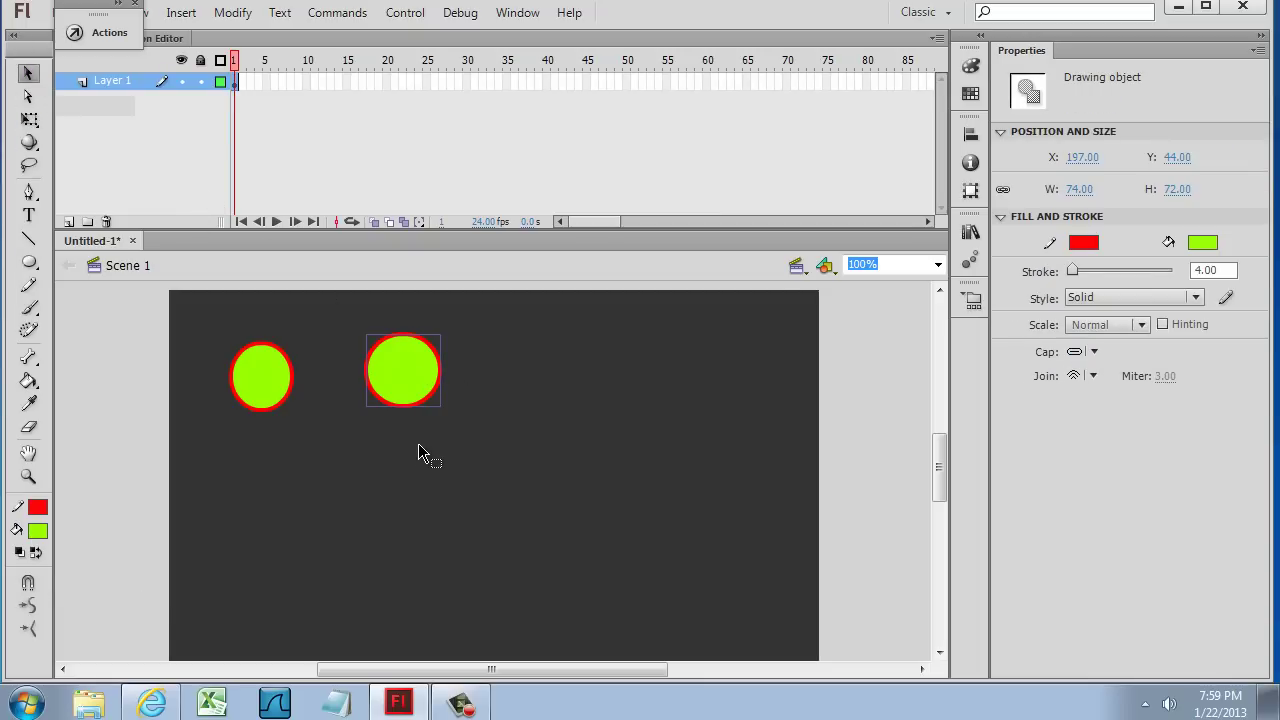
pyautogui.press('Delete')
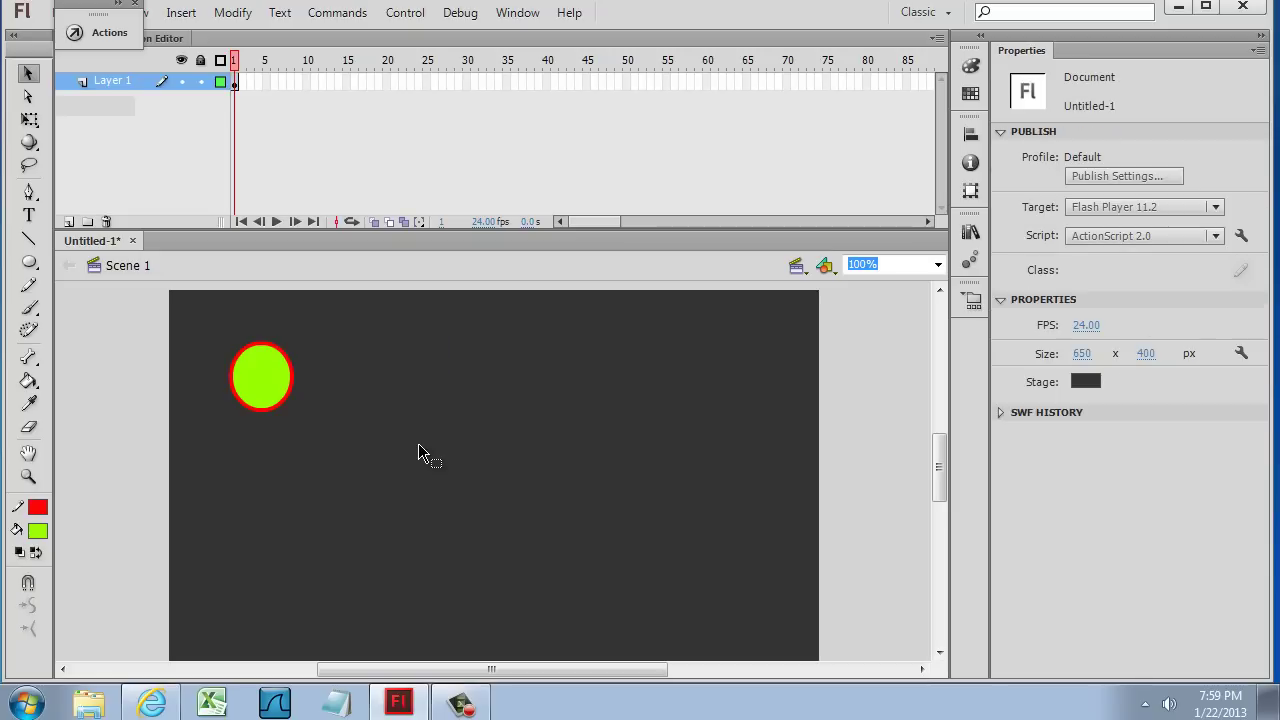
pyautogui.click(257, 384)
# - Drag the green fill right, then undo so it returns inside the outline
pyautogui.moveTo(257, 379); pyautogui.dragTo(385, 394)
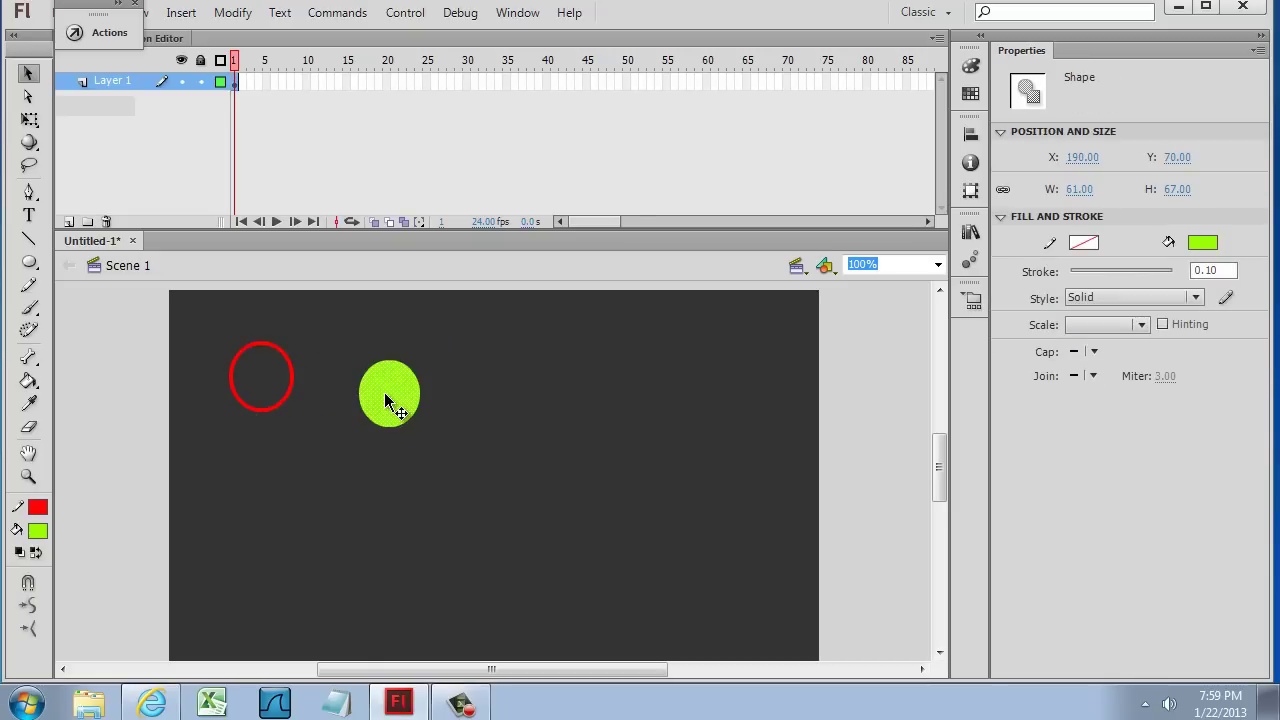
pyautogui.hotkey('ctrl', 'z')
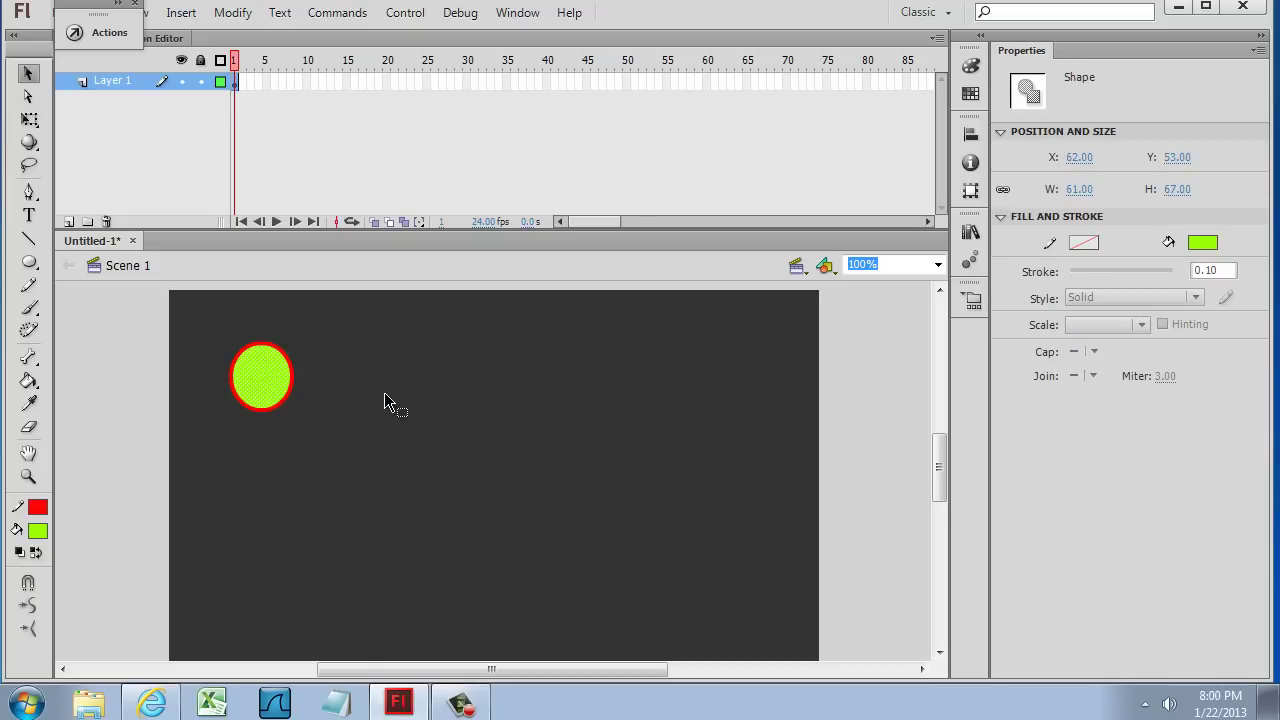
pyautogui.click(294, 420)
pyautogui.click(258, 381)
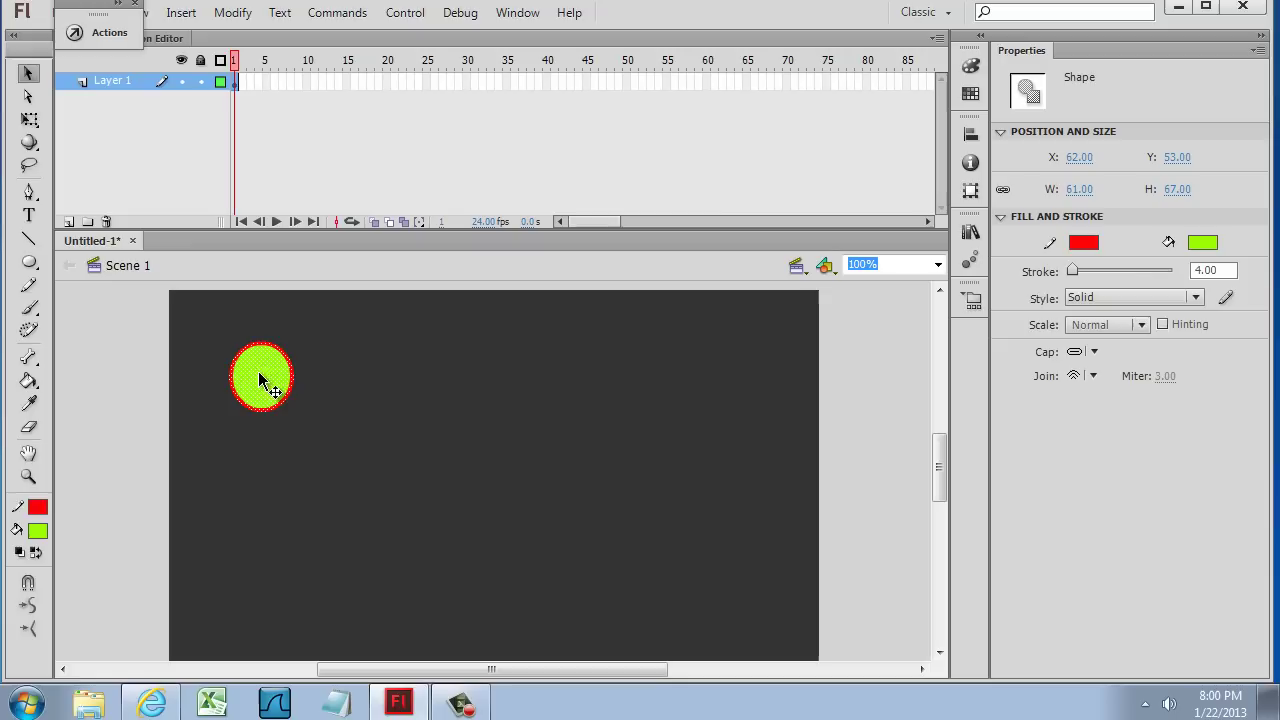
pyautogui.click(195, 317)
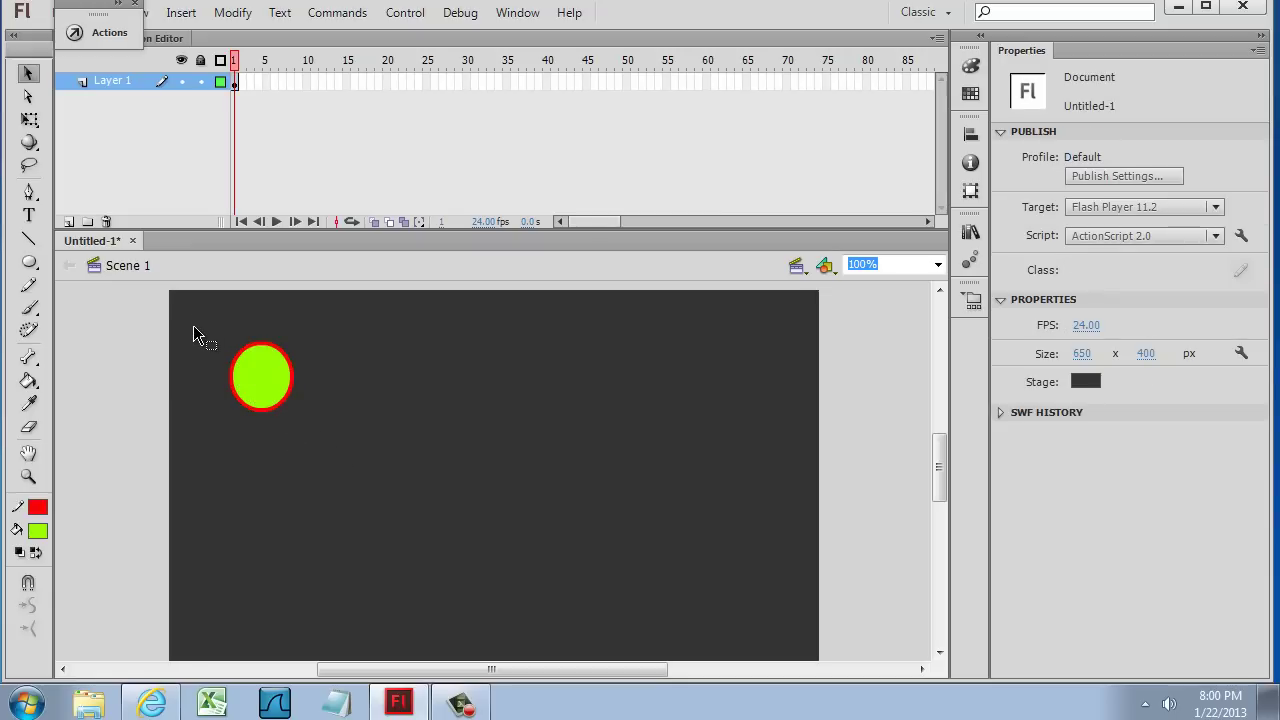
# - Group the marquee-selected circle, then break it apart into a plain shape
pyautogui.moveTo(197, 326); pyautogui.dragTo(346, 477)
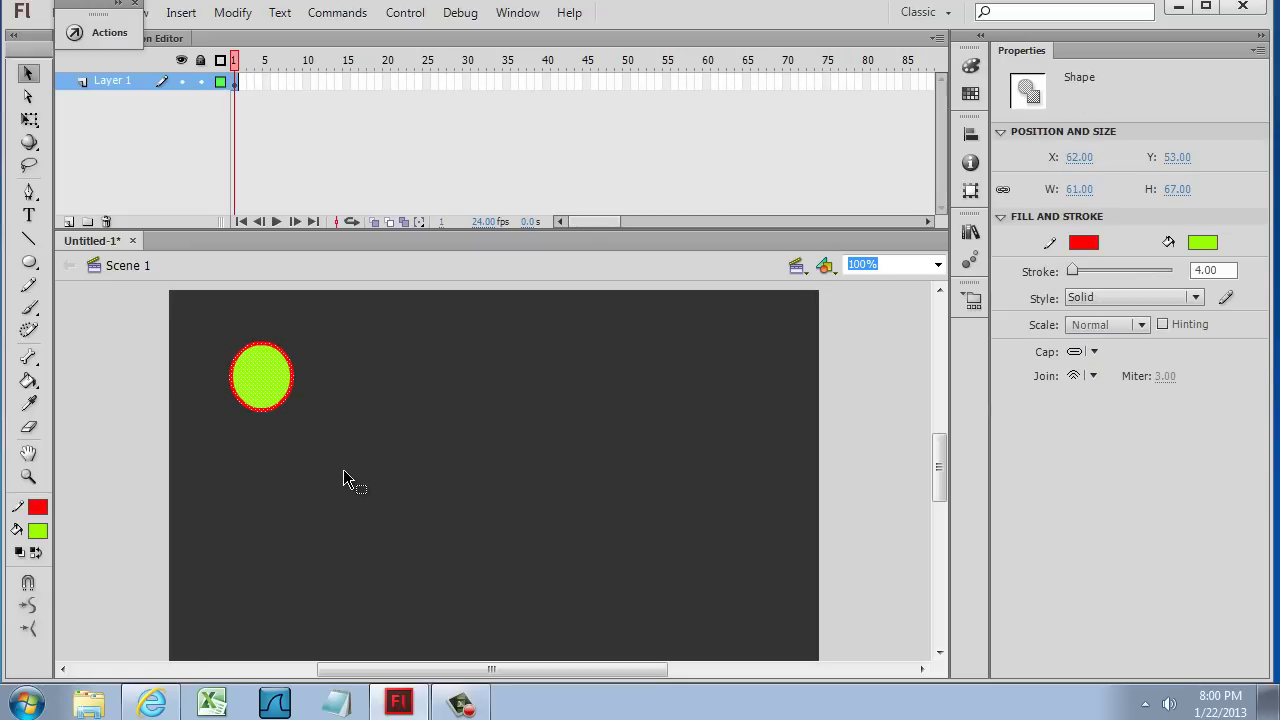
pyautogui.click(220, 13)
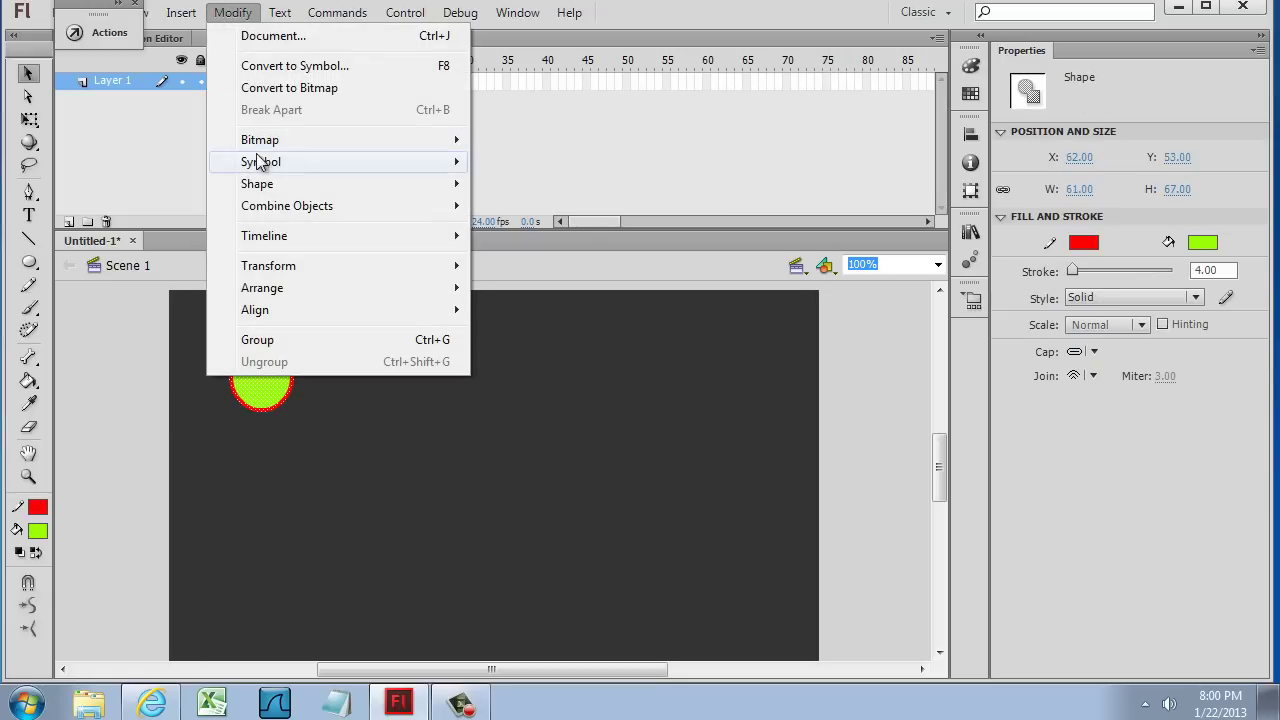
pyautogui.click(266, 341)
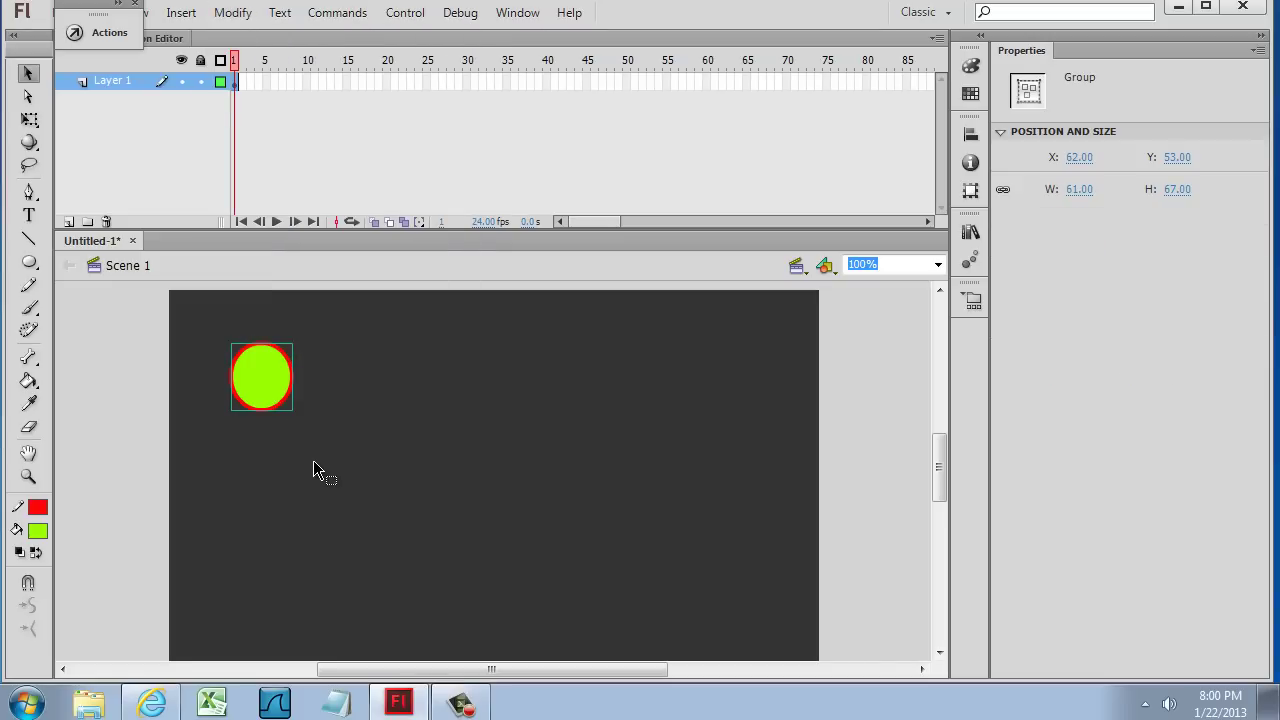
pyautogui.click(232, 13)
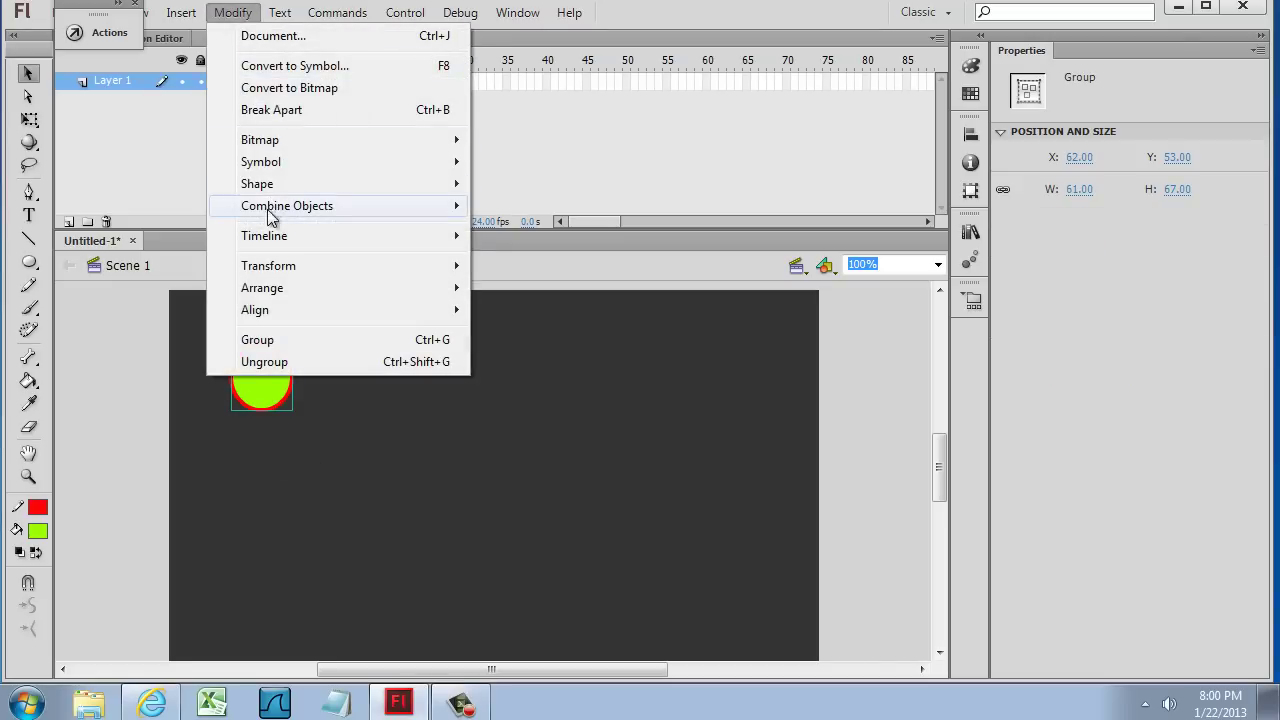
pyautogui.click(284, 112)
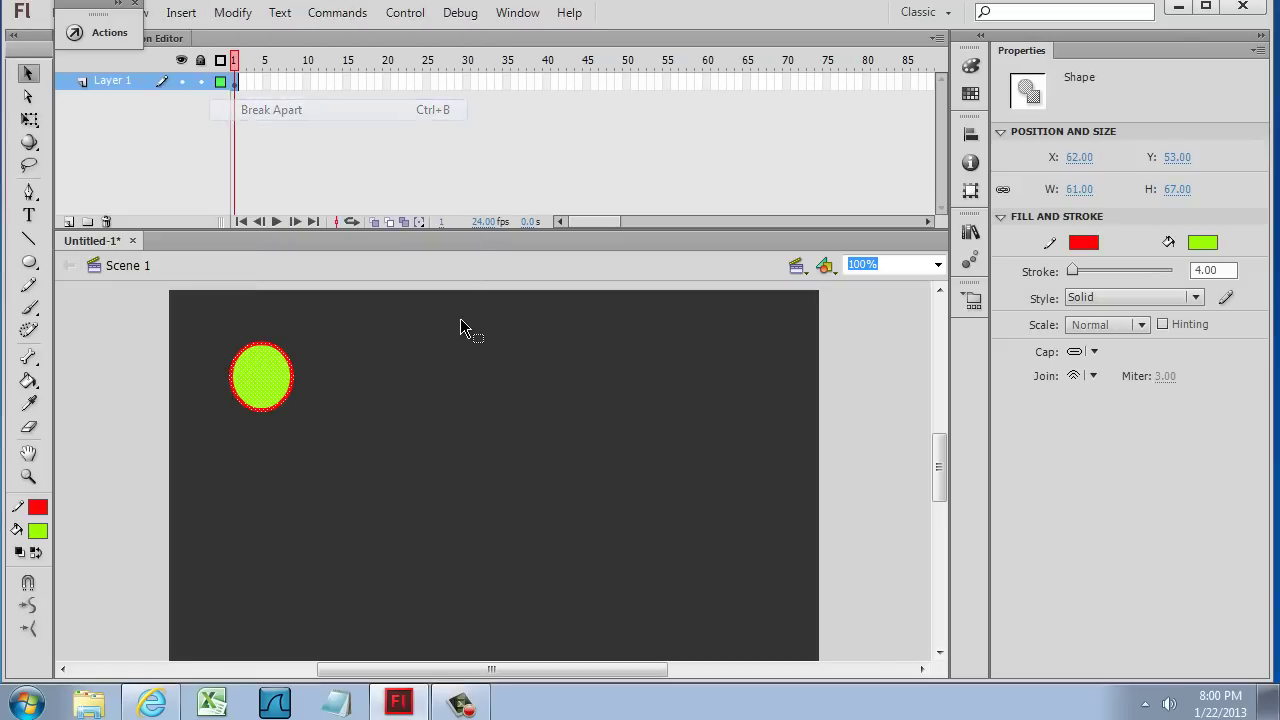
pyautogui.click(318, 394)
pyautogui.click(272, 379)
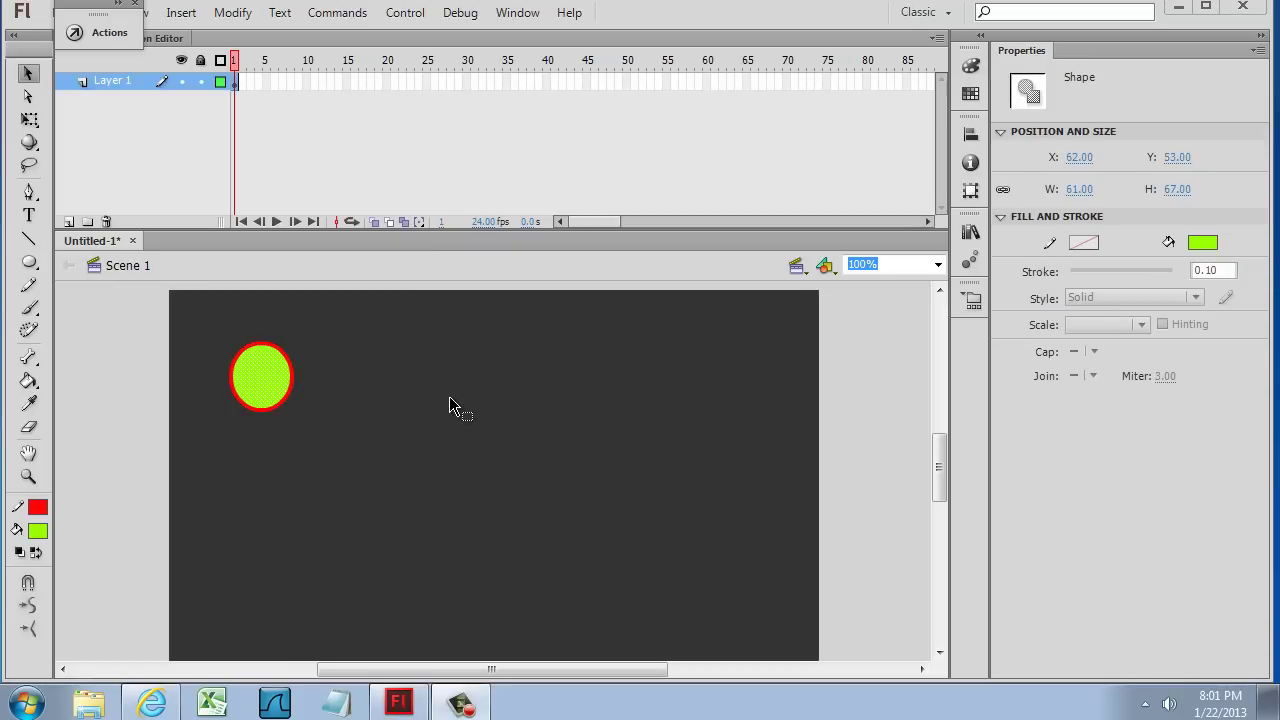
# - Draw a red-outlined green square and an unoutlined green square beside the circle
pyautogui.click(27, 265)
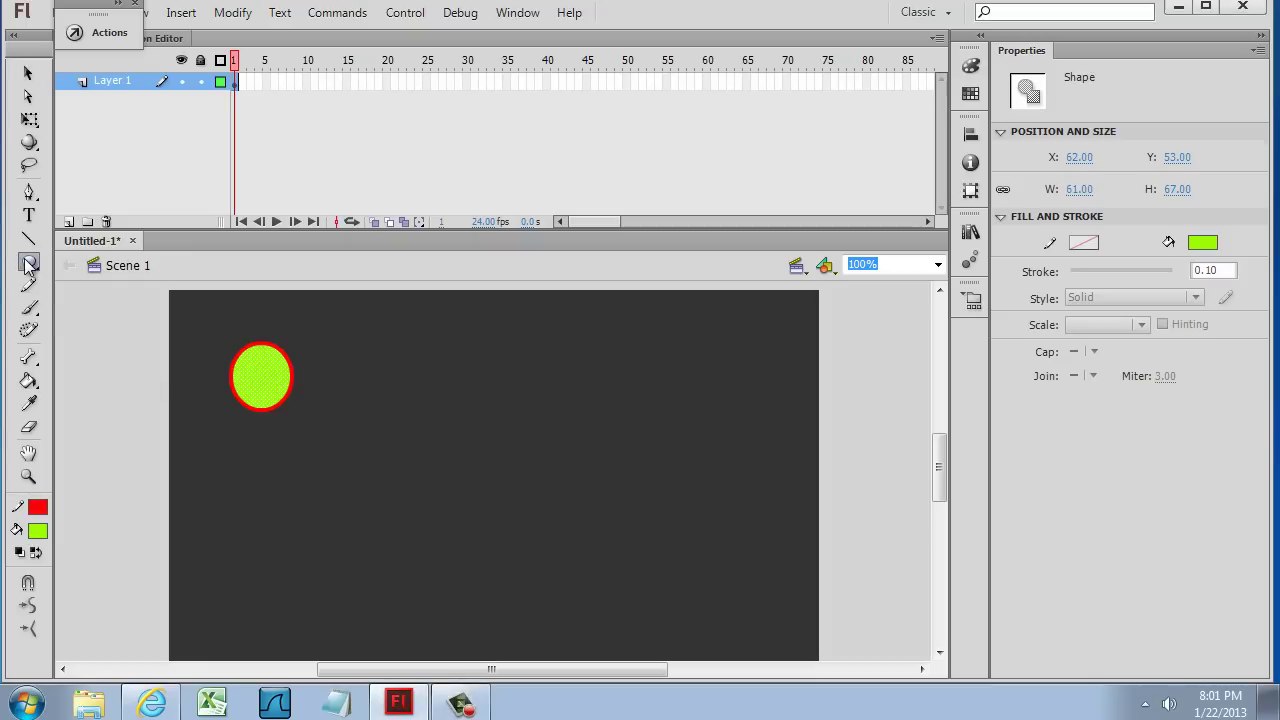
pyautogui.click(103, 264)
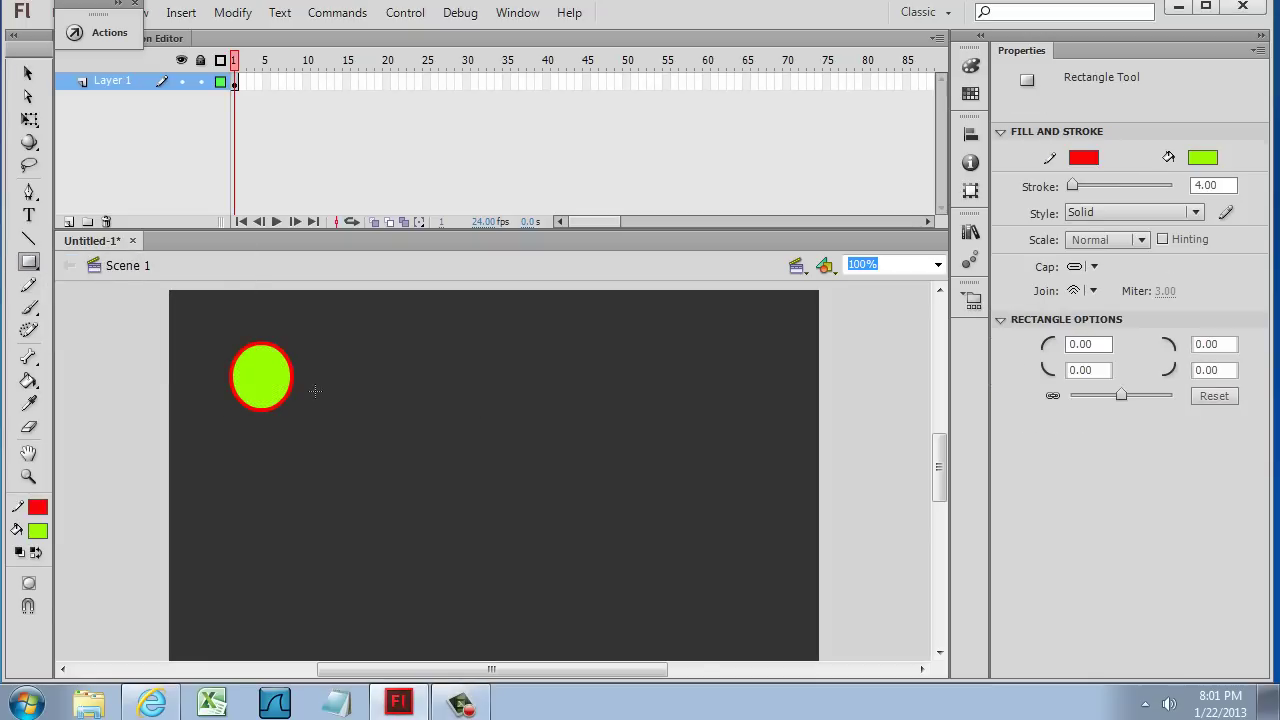
pyautogui.moveTo(326, 340); pyautogui.dragTo(413, 423)
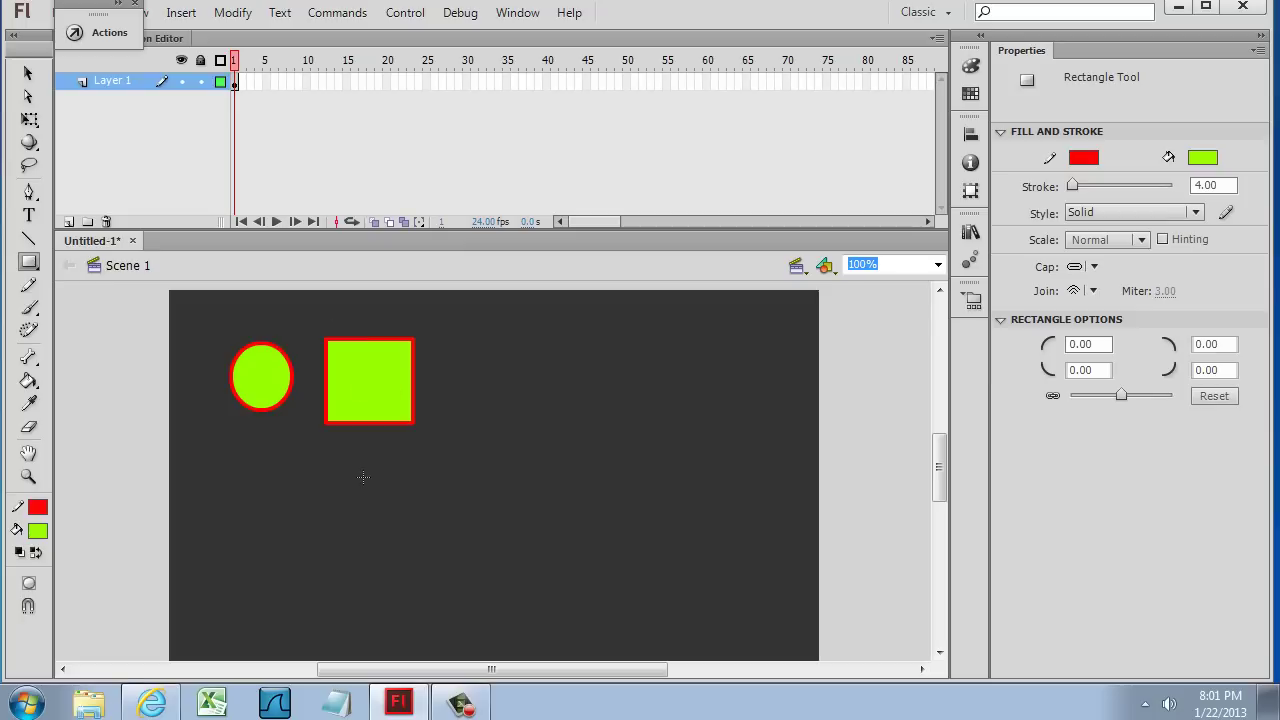
pyautogui.click(38, 507)
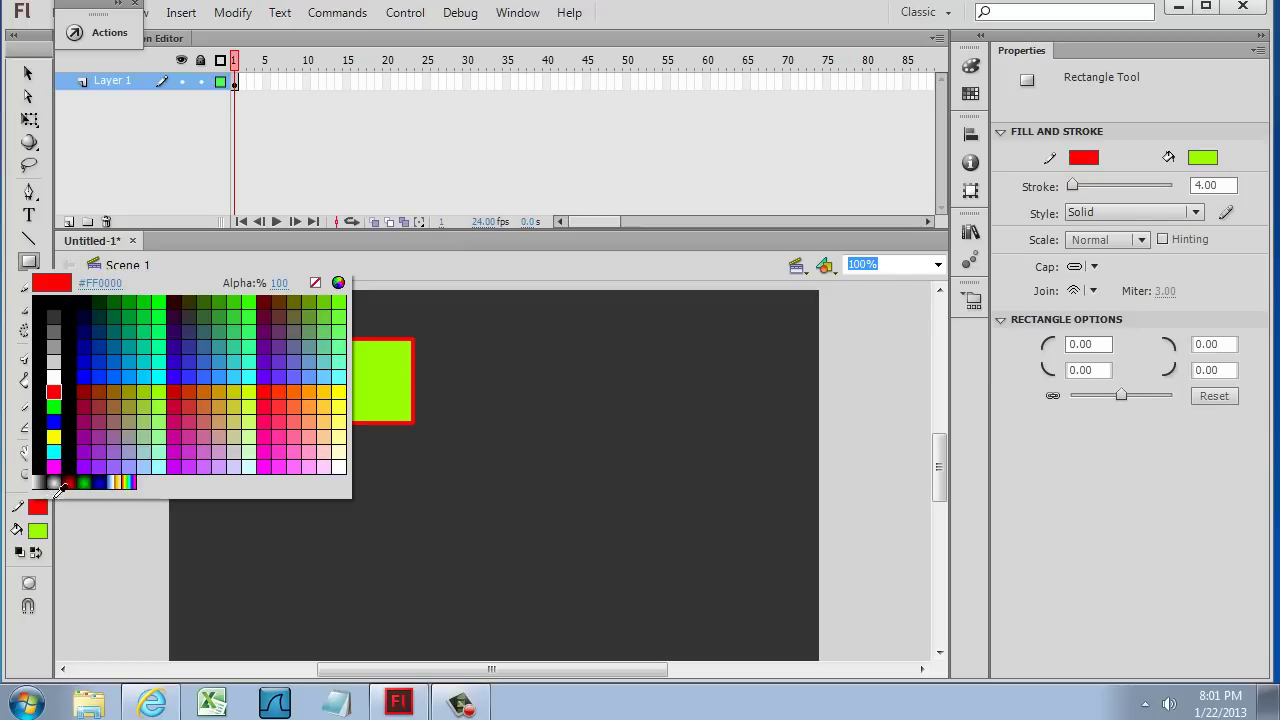
pyautogui.click(319, 281)
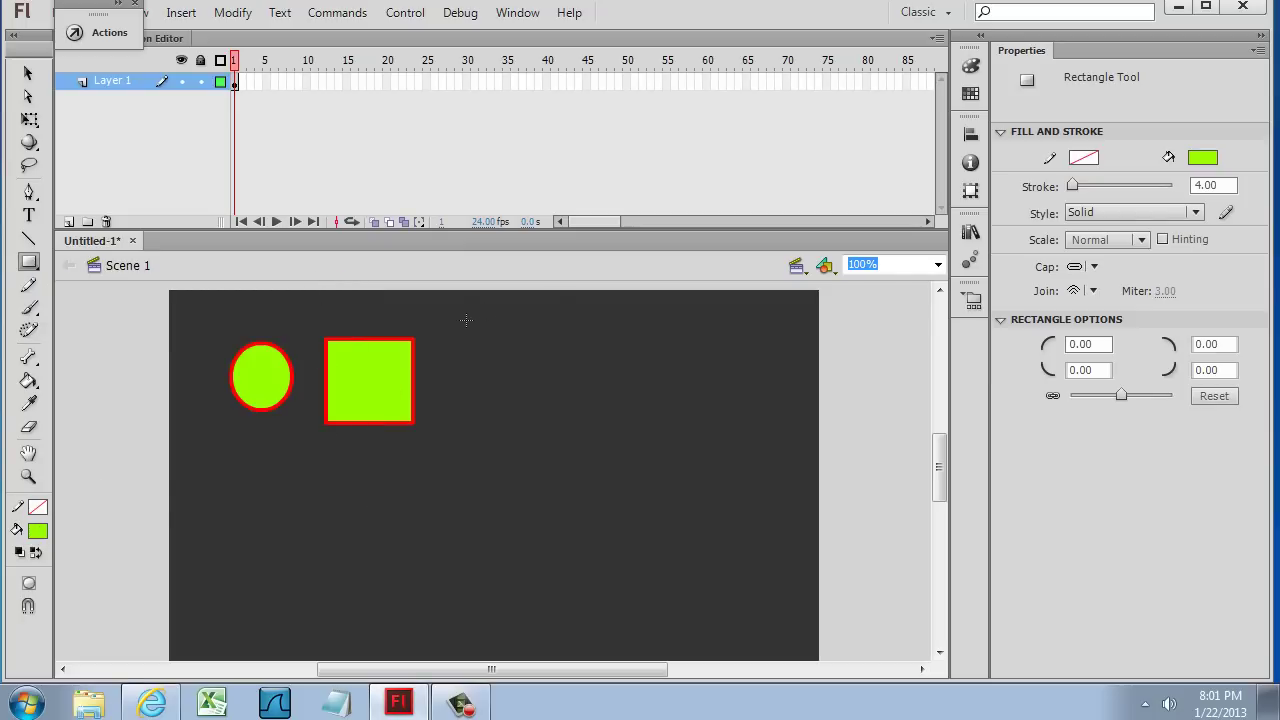
pyautogui.moveTo(465, 320); pyautogui.dragTo(539, 398)
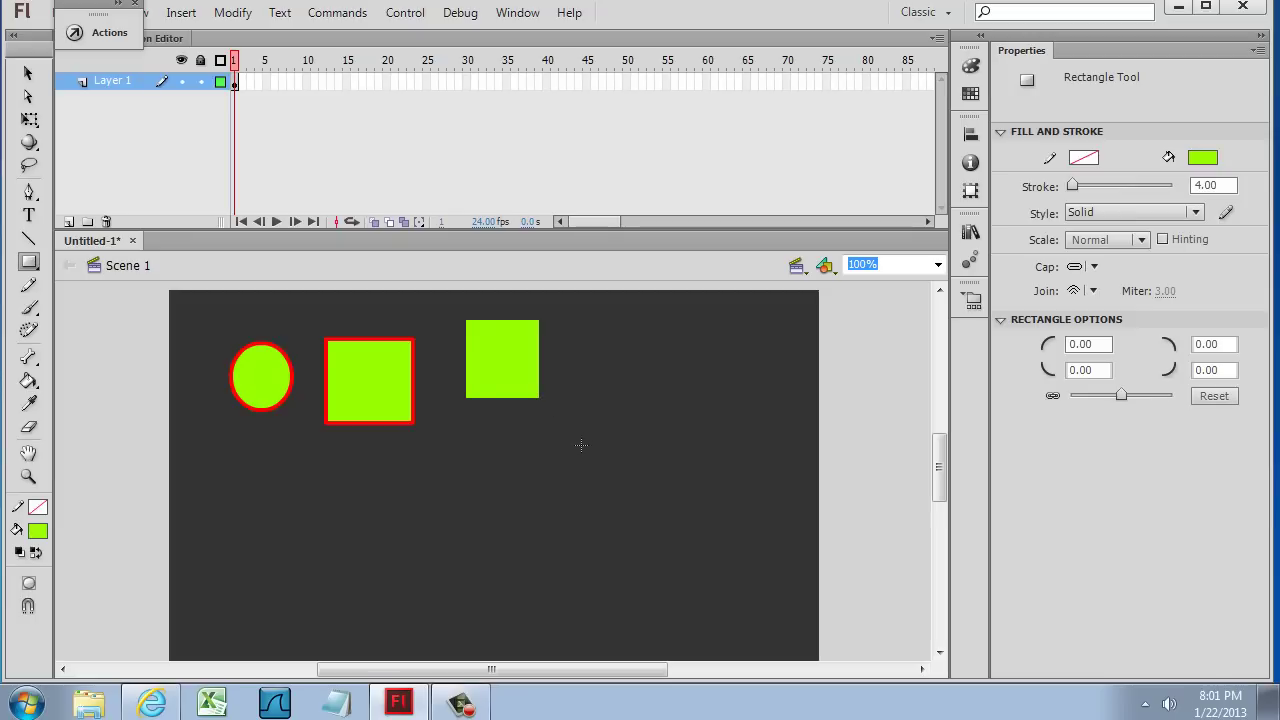
# - Change the stroke colour to dark crimson
pyautogui.click(42, 508)
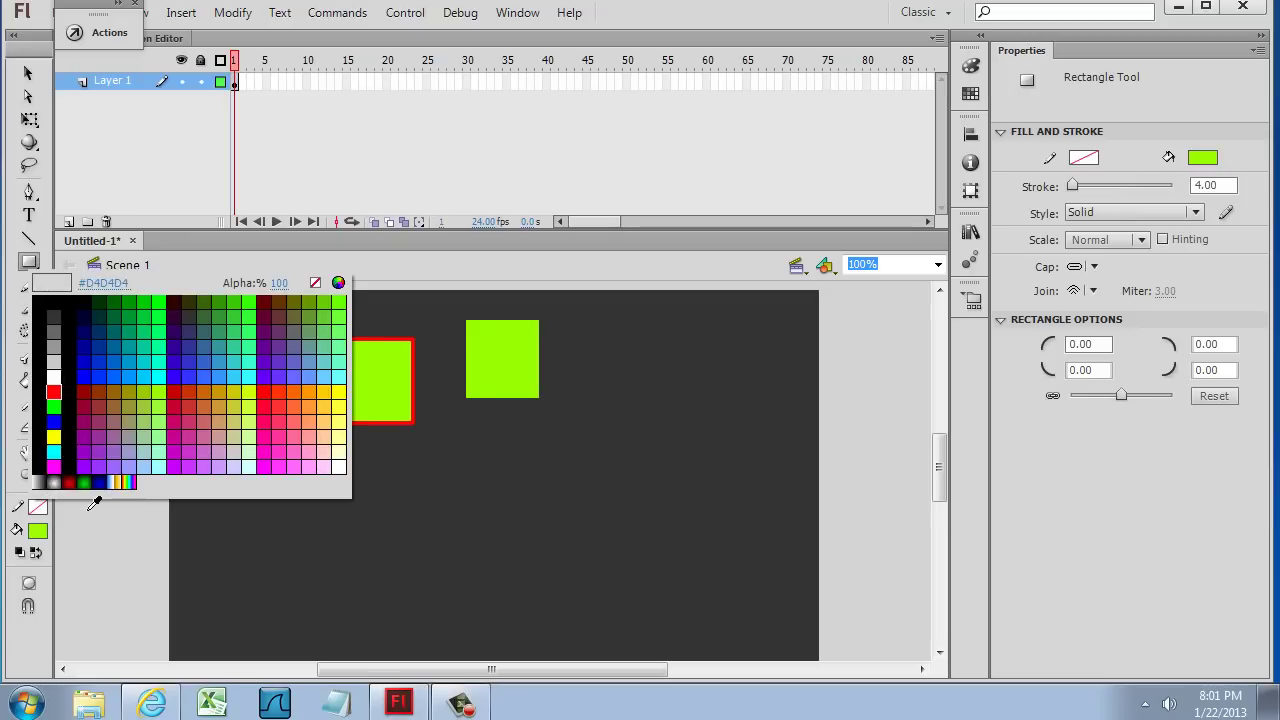
pyautogui.click(84, 402)
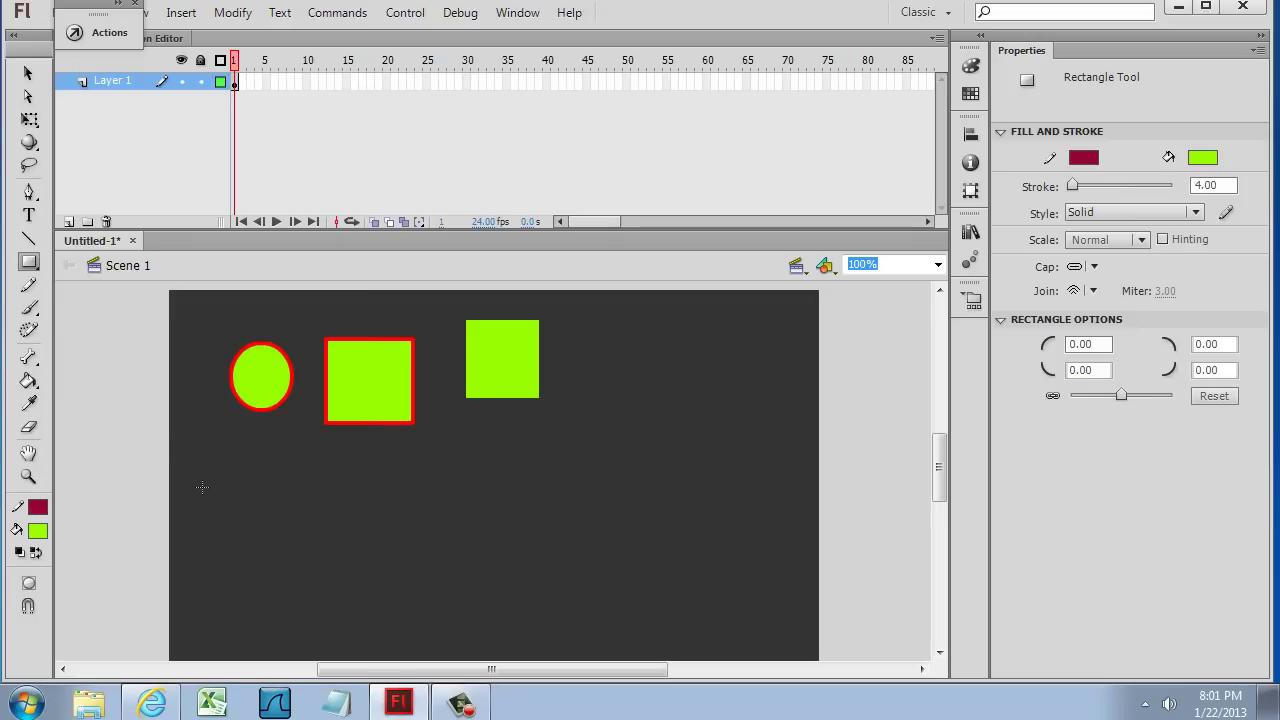
pyautogui.click(29, 286)
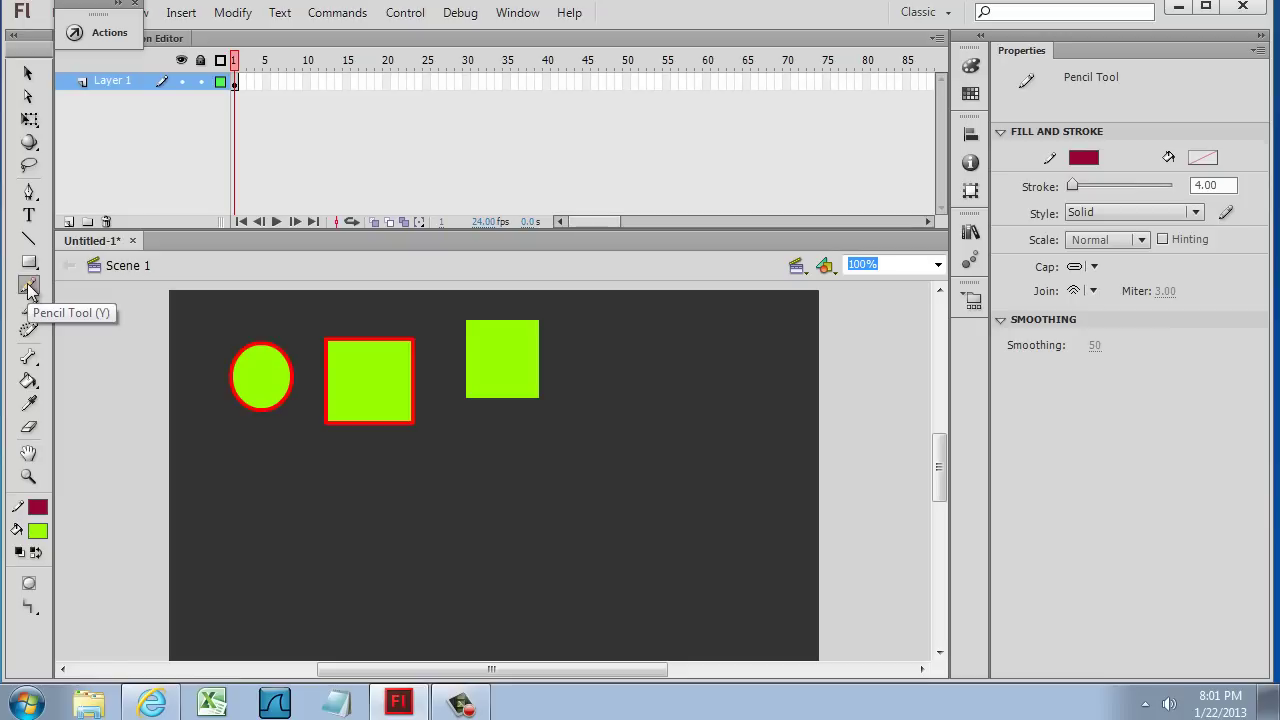
# - Draw a wavy dark-red pencil line in Smooth mode across the stage's lower right
pyautogui.click(29, 607)
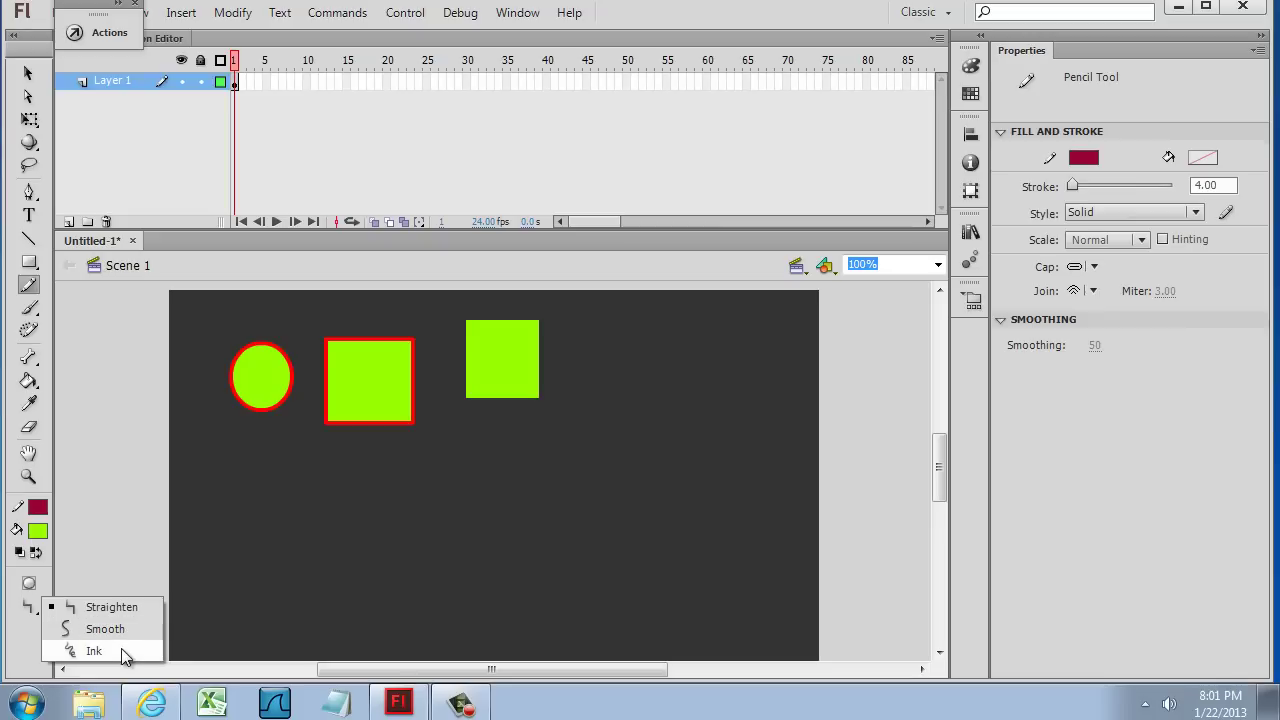
pyautogui.click(105, 629)
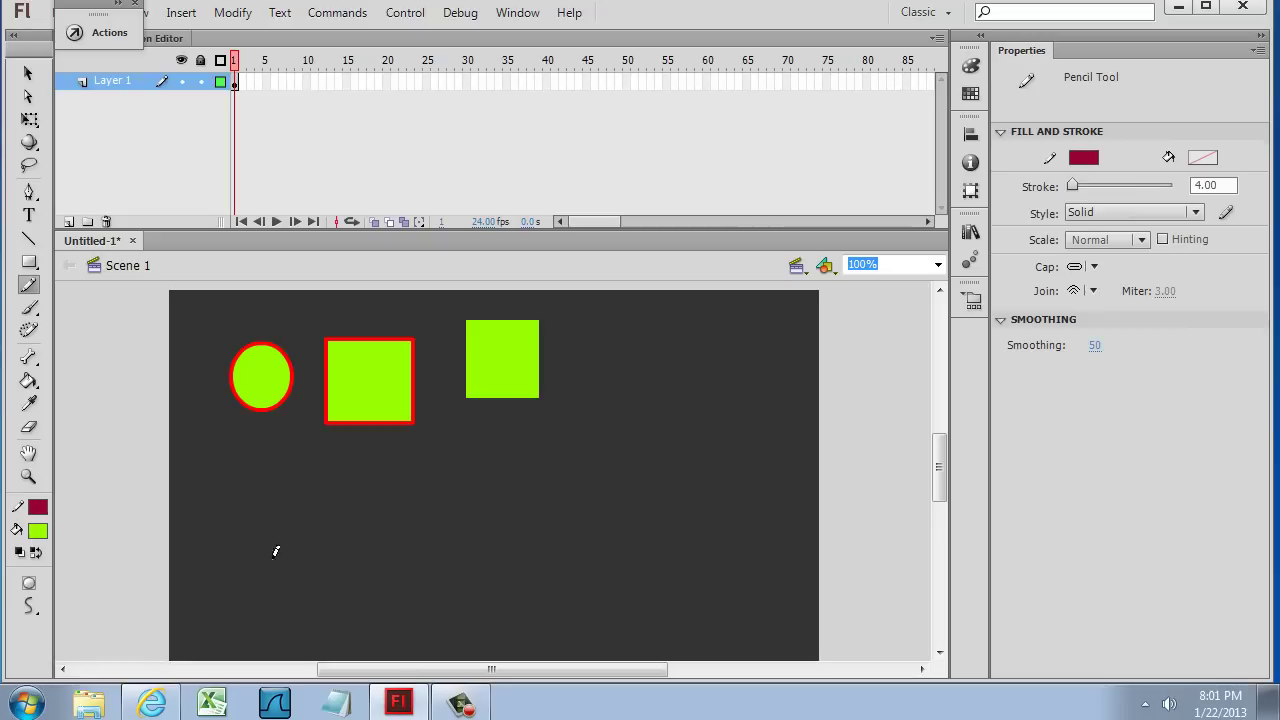
pyautogui.moveTo(751, 372)
pyautogui.mouseDown()
pyautogui.moveTo(732, 362)
pyautogui.moveTo(706, 400)
pyautogui.moveTo(646, 417)
pyautogui.moveTo(617, 449)
pyautogui.moveTo(615, 477)
pyautogui.mouseUp()
pyautogui.click(31, 313)
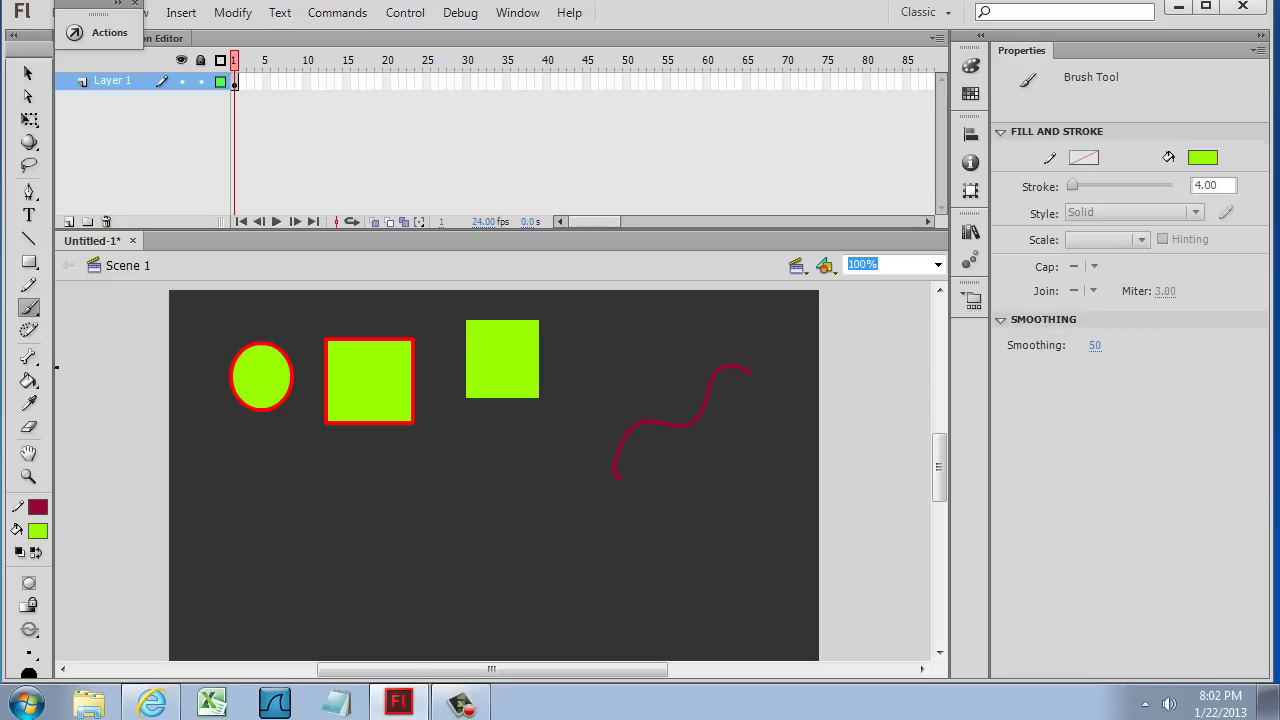
# - Paint a thick lime-green wavy stroke with a larger round brush below the squares
pyautogui.moveTo(57, 363); pyautogui.dragTo(63, 365)
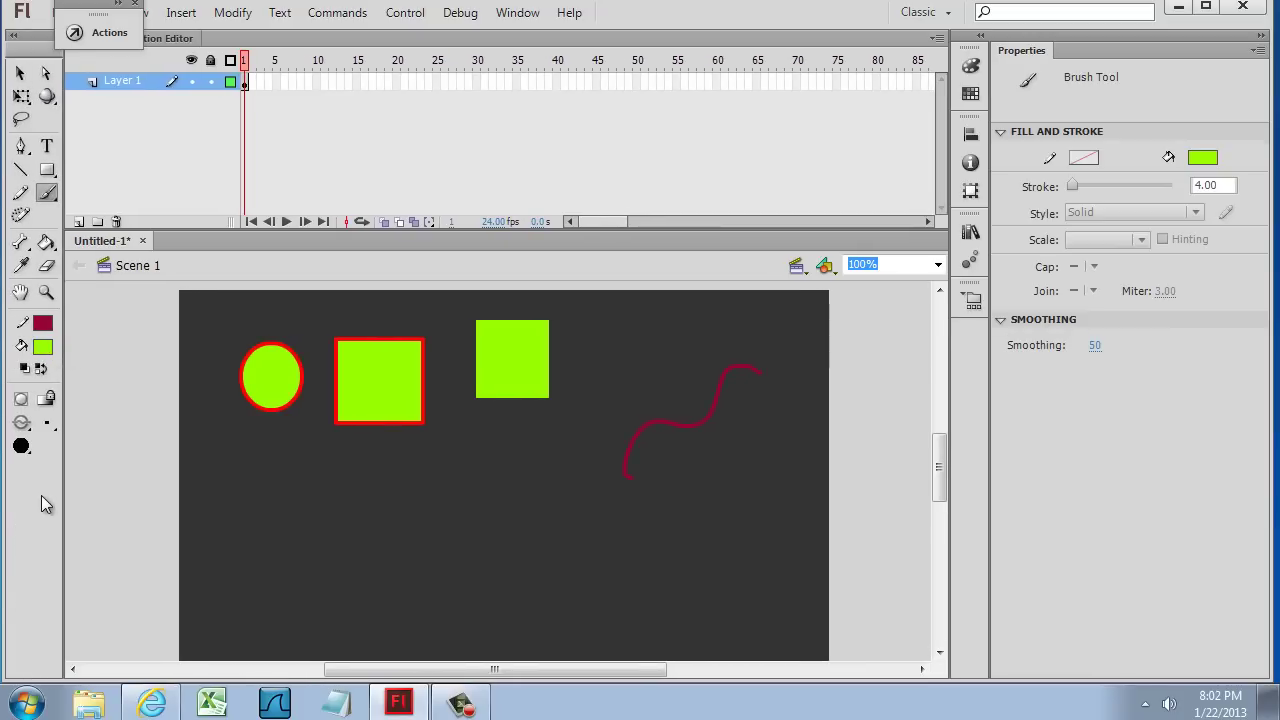
pyautogui.click(47, 423)
pyautogui.click(86, 487)
pyautogui.click(30, 455)
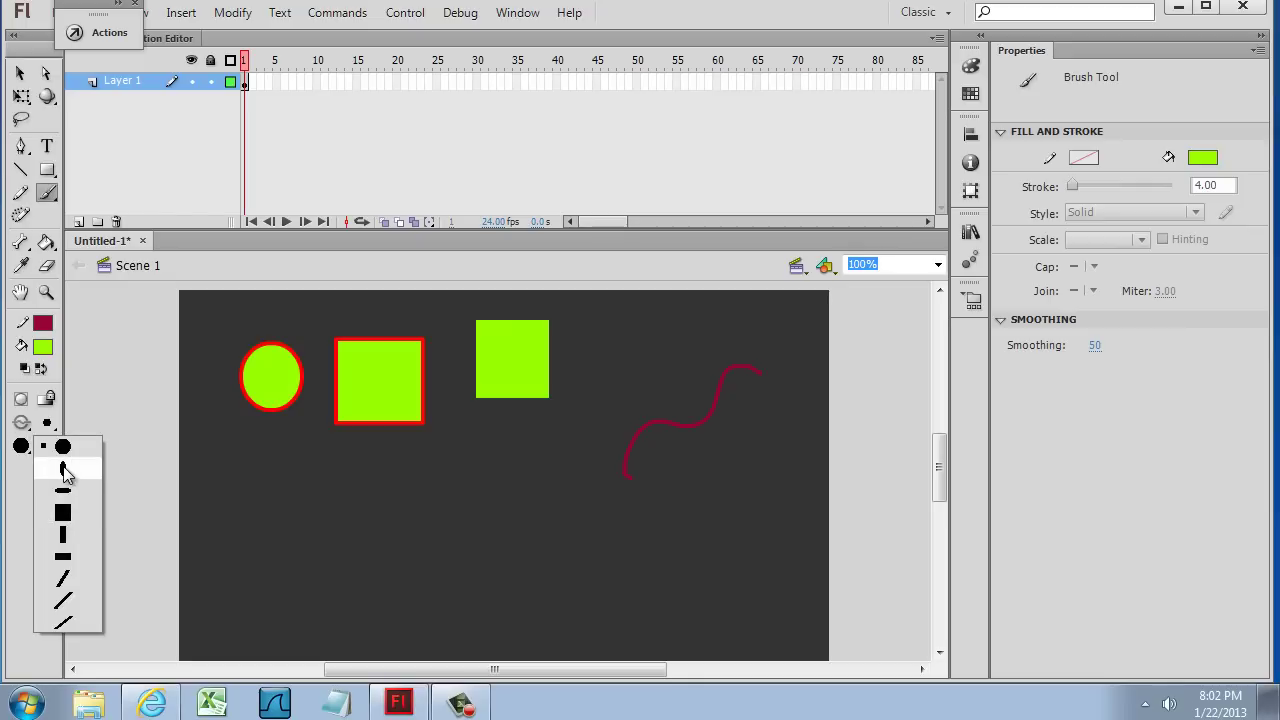
pyautogui.click(63, 448)
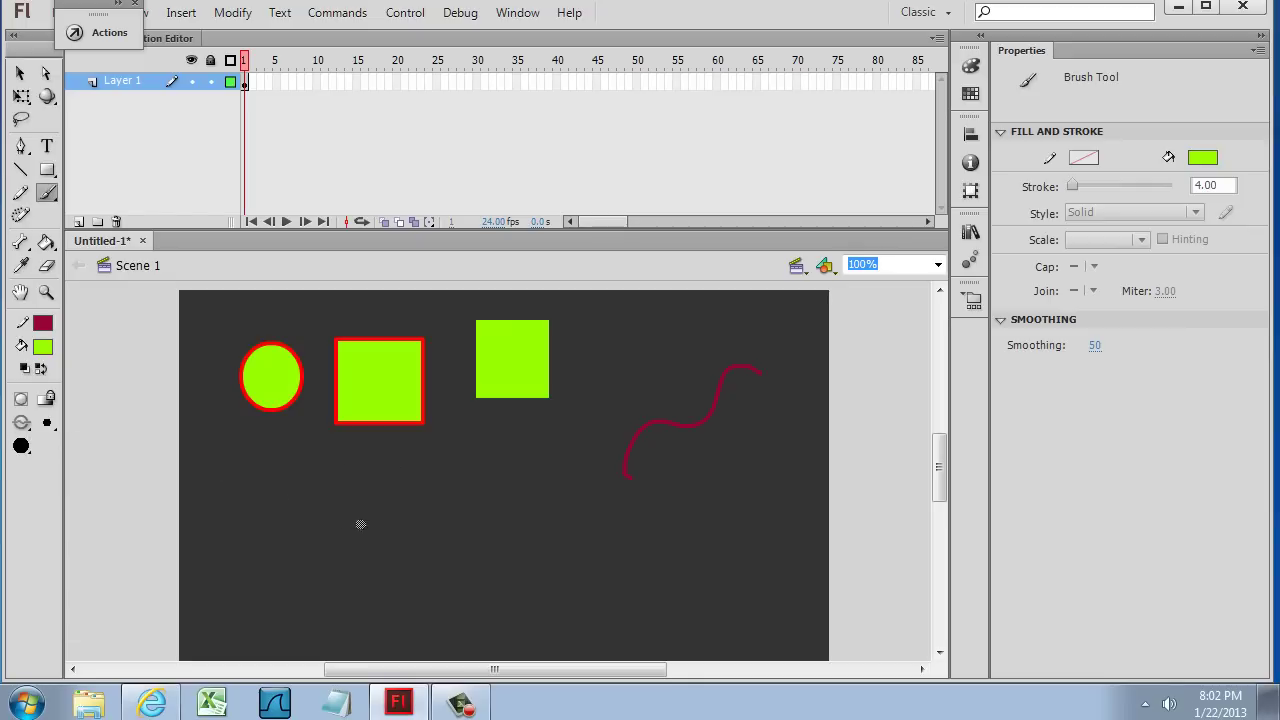
pyautogui.click(48, 195)
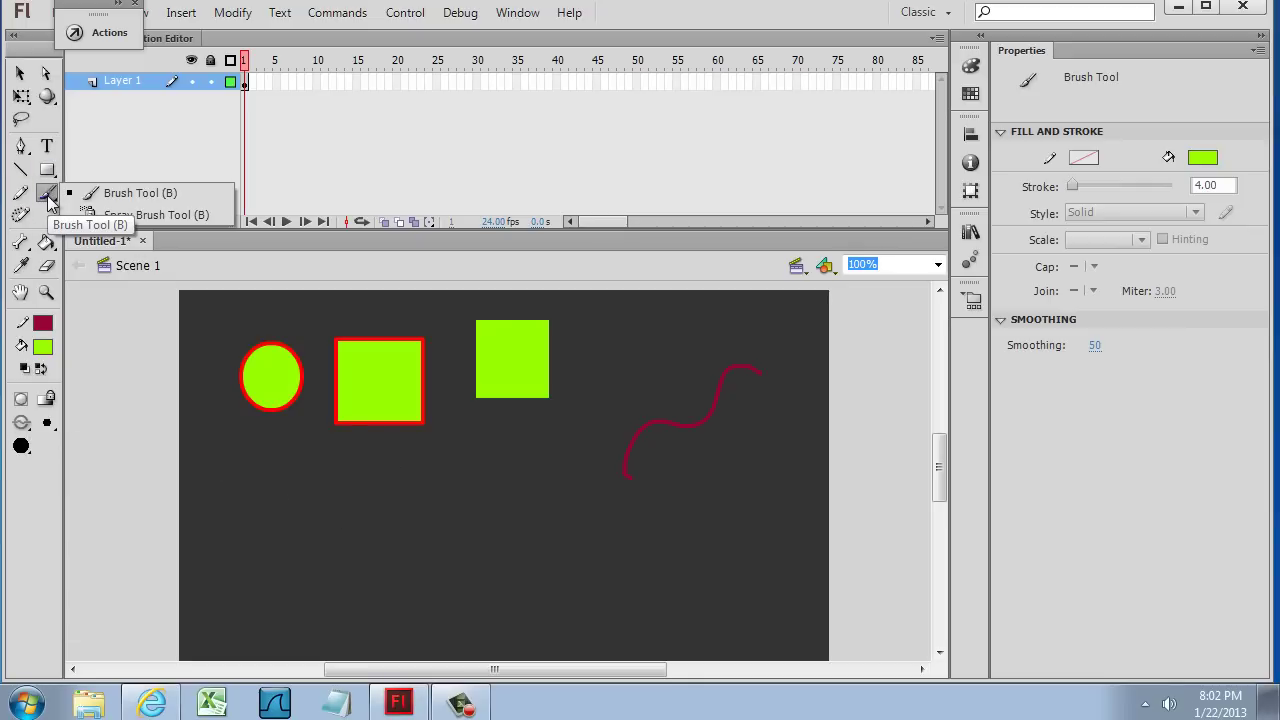
pyautogui.click(124, 194)
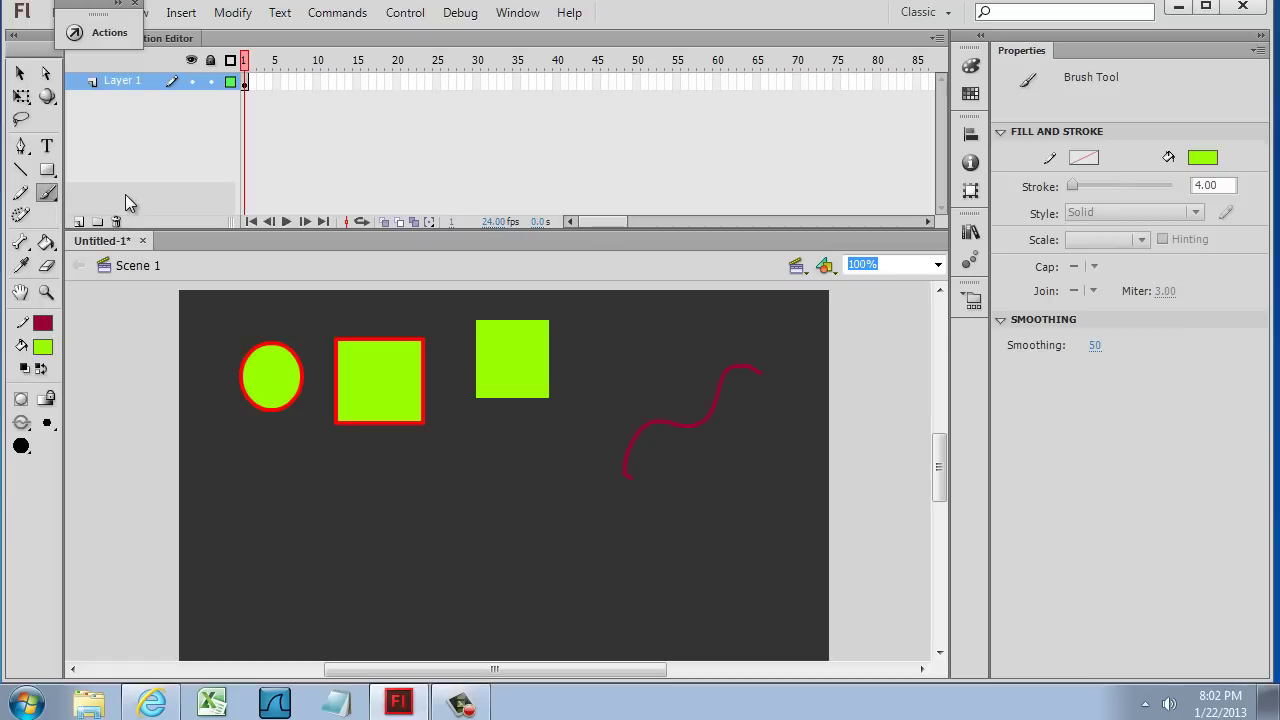
pyautogui.moveTo(566, 471)
pyautogui.mouseDown()
pyautogui.moveTo(515, 500)
pyautogui.moveTo(466, 499)
pyautogui.moveTo(396, 518)
pyautogui.mouseUp()
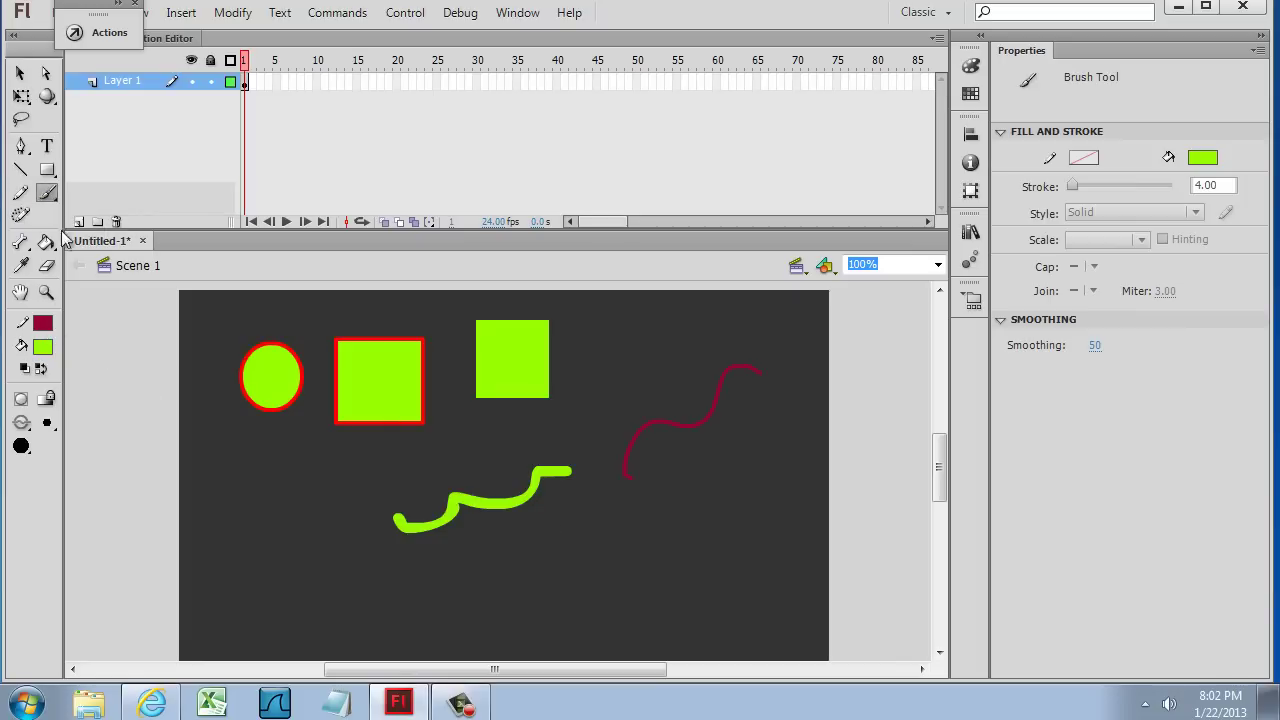
# - Use the Line tool for a diagonal maroon line above the wave and a vertical one beside it
pyautogui.click(22, 170)
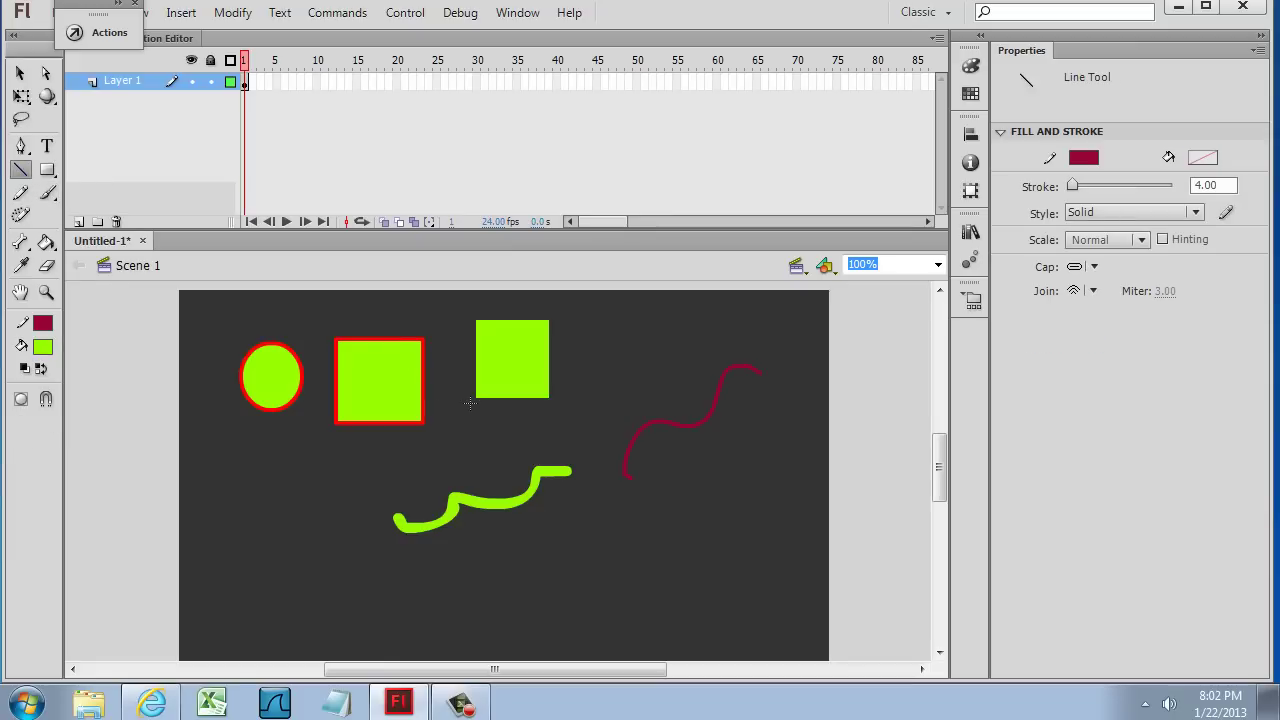
pyautogui.moveTo(717, 316); pyautogui.dragTo(598, 398)
pyautogui.moveTo(747, 416); pyautogui.dragTo(742, 541)
# - Fill the red-outlined square with blue #0033FF using the Paint Bucket
pyautogui.click(45, 245)
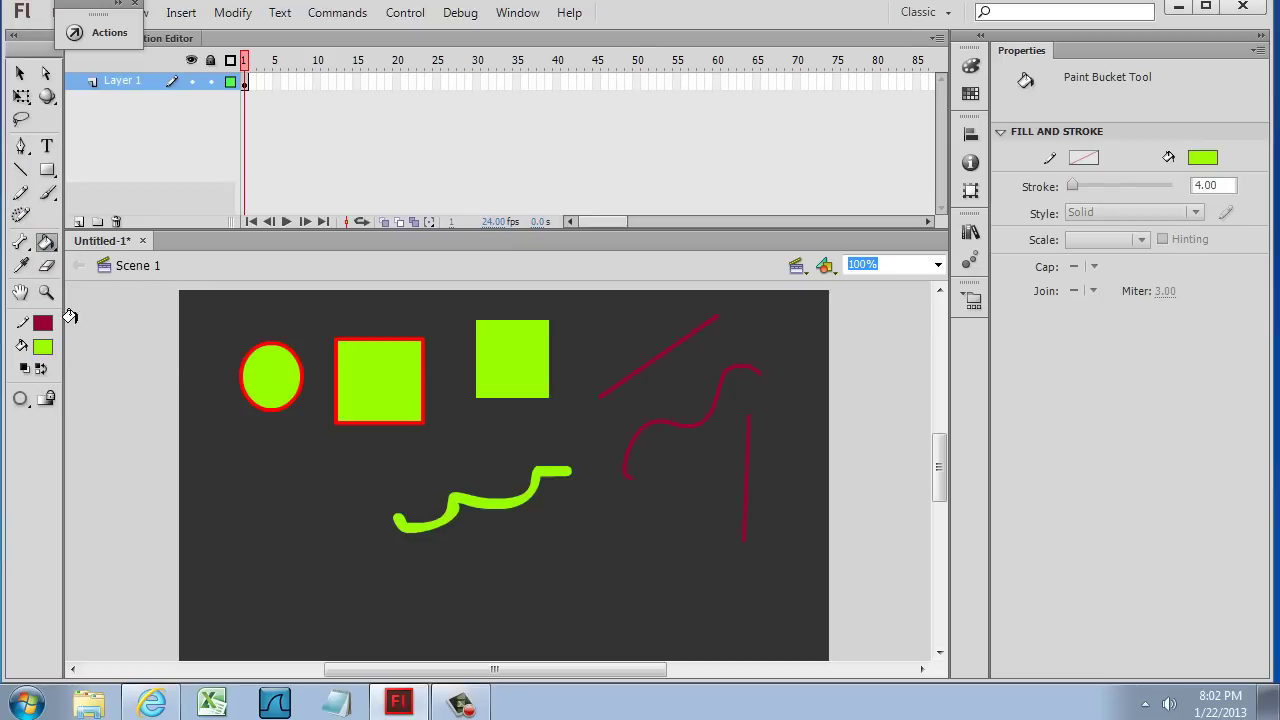
pyautogui.click(42, 346)
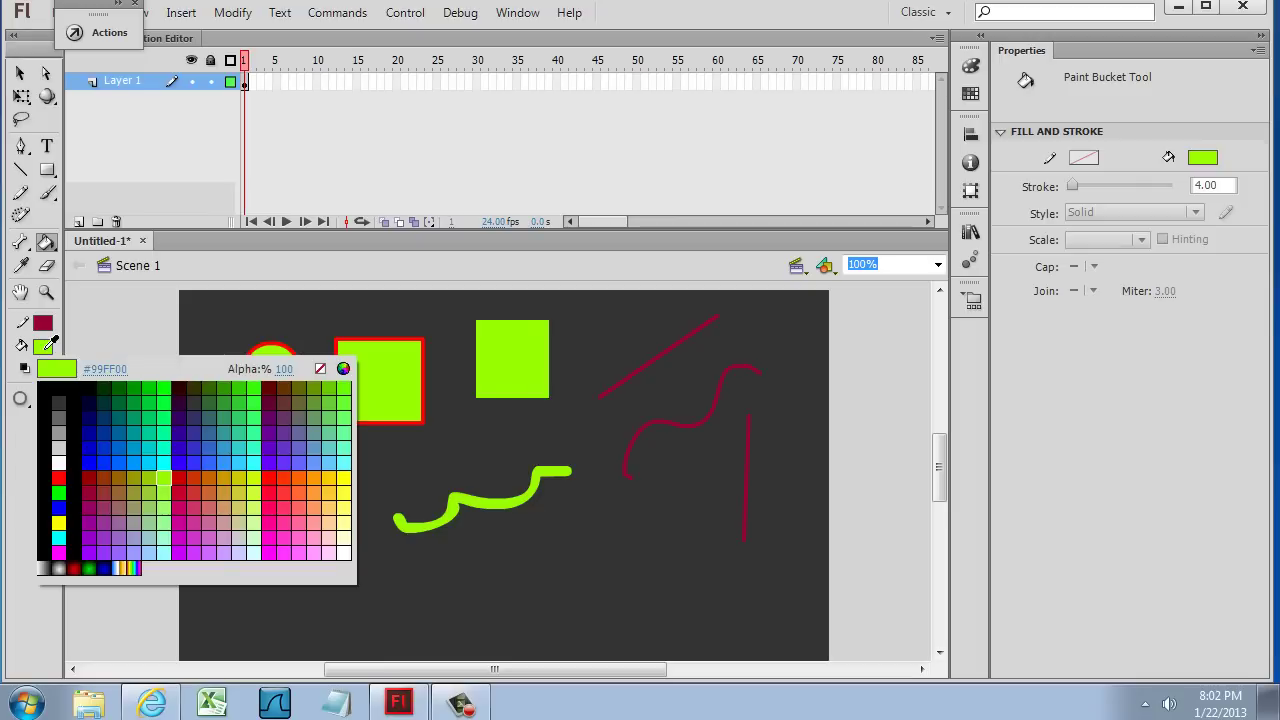
pyautogui.click(111, 457)
pyautogui.click(373, 365)
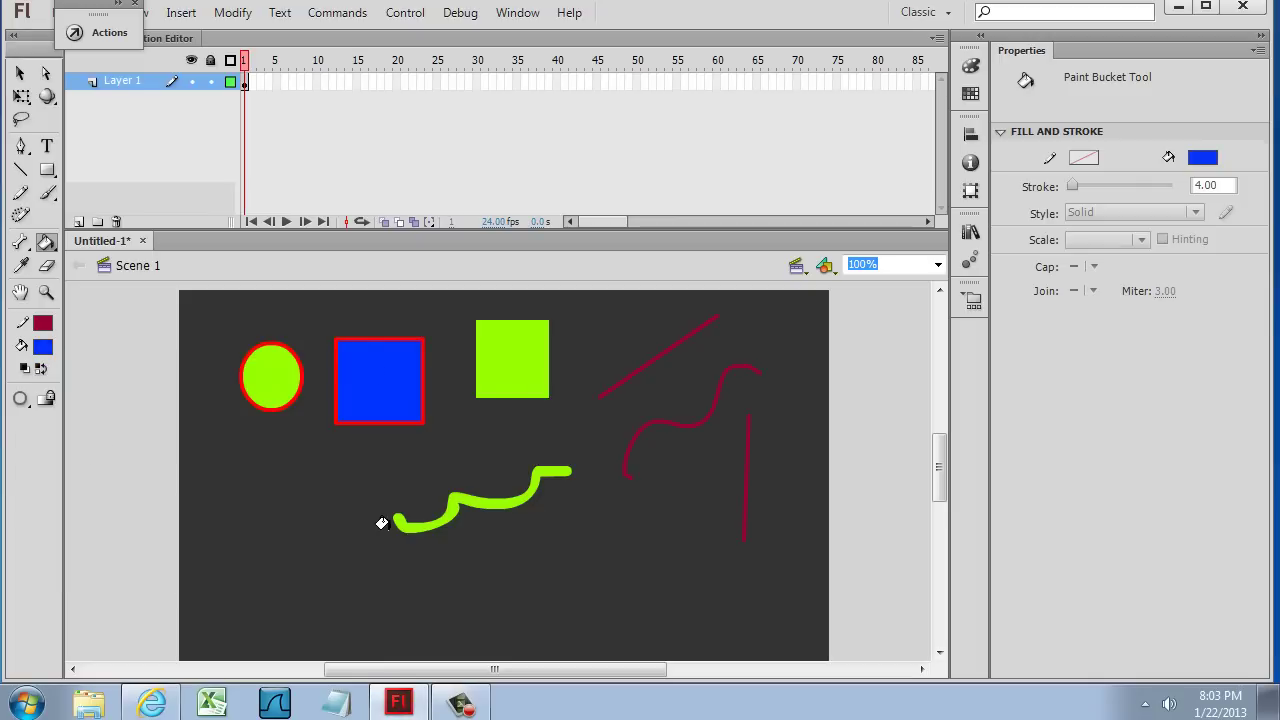
# - Give the blue square a yellow #FFFF00 outline with the Ink Bottle
pyautogui.click(43, 248)
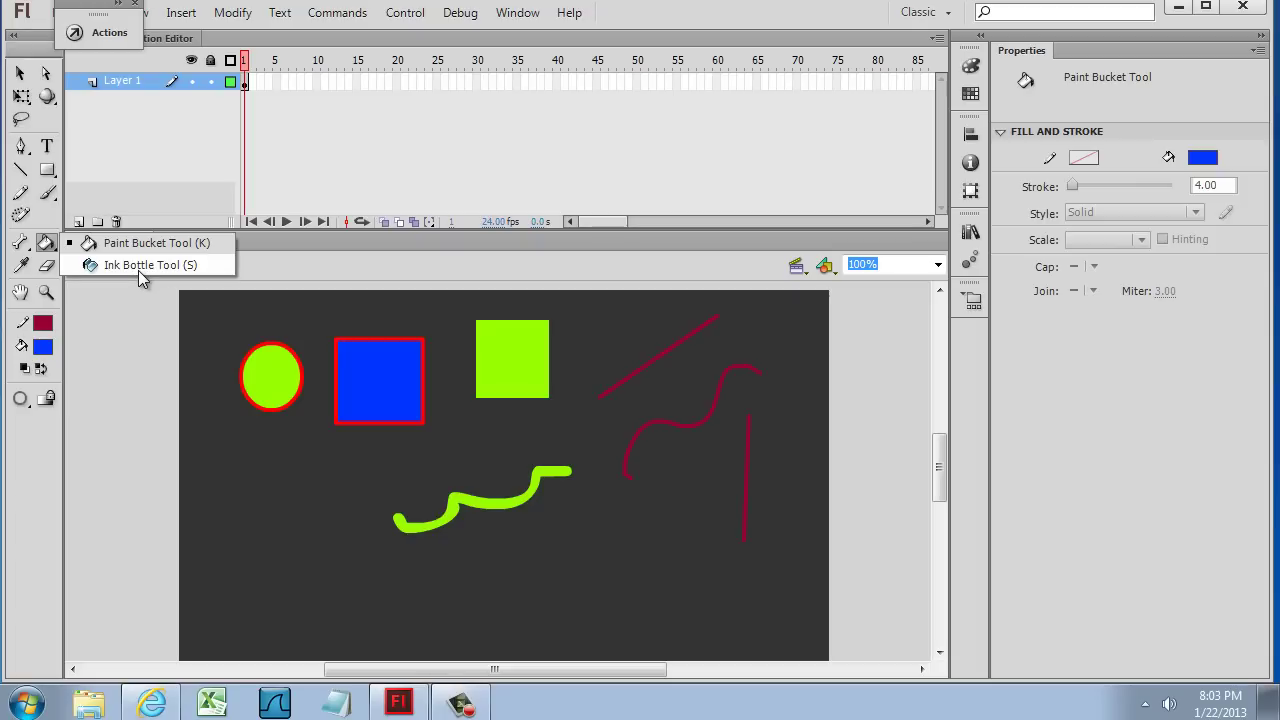
pyautogui.click(138, 268)
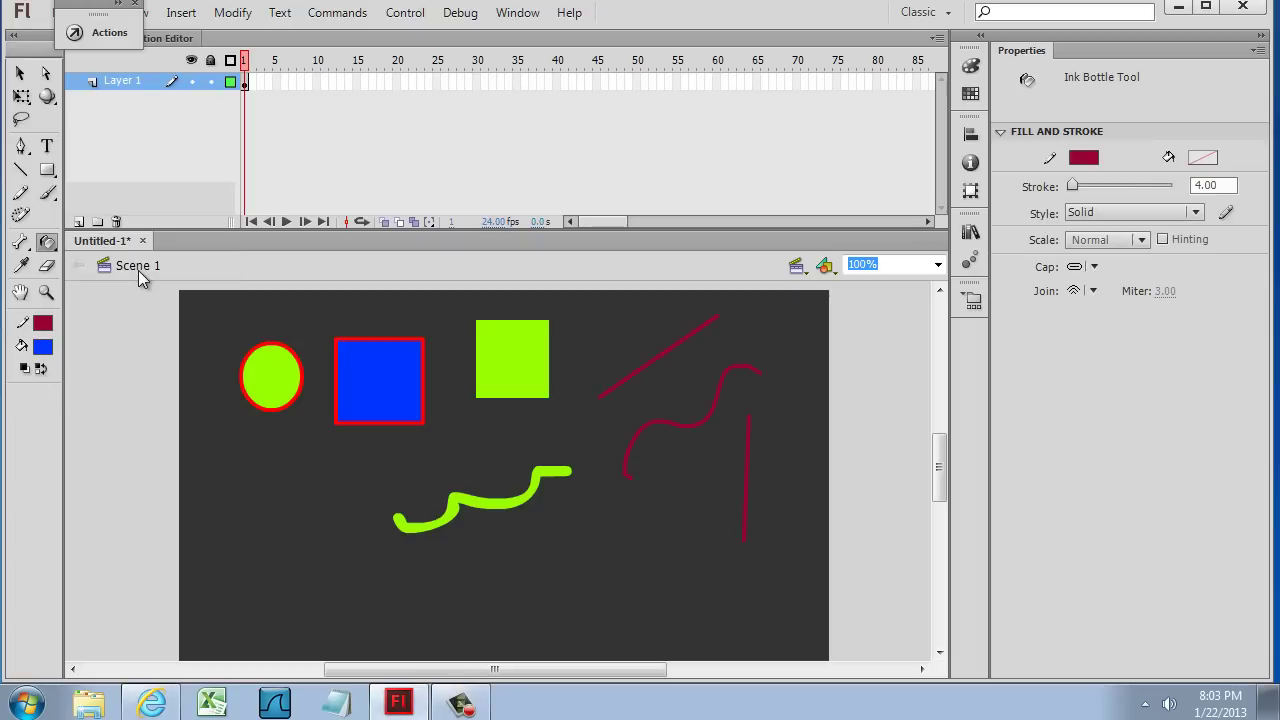
pyautogui.click(44, 322)
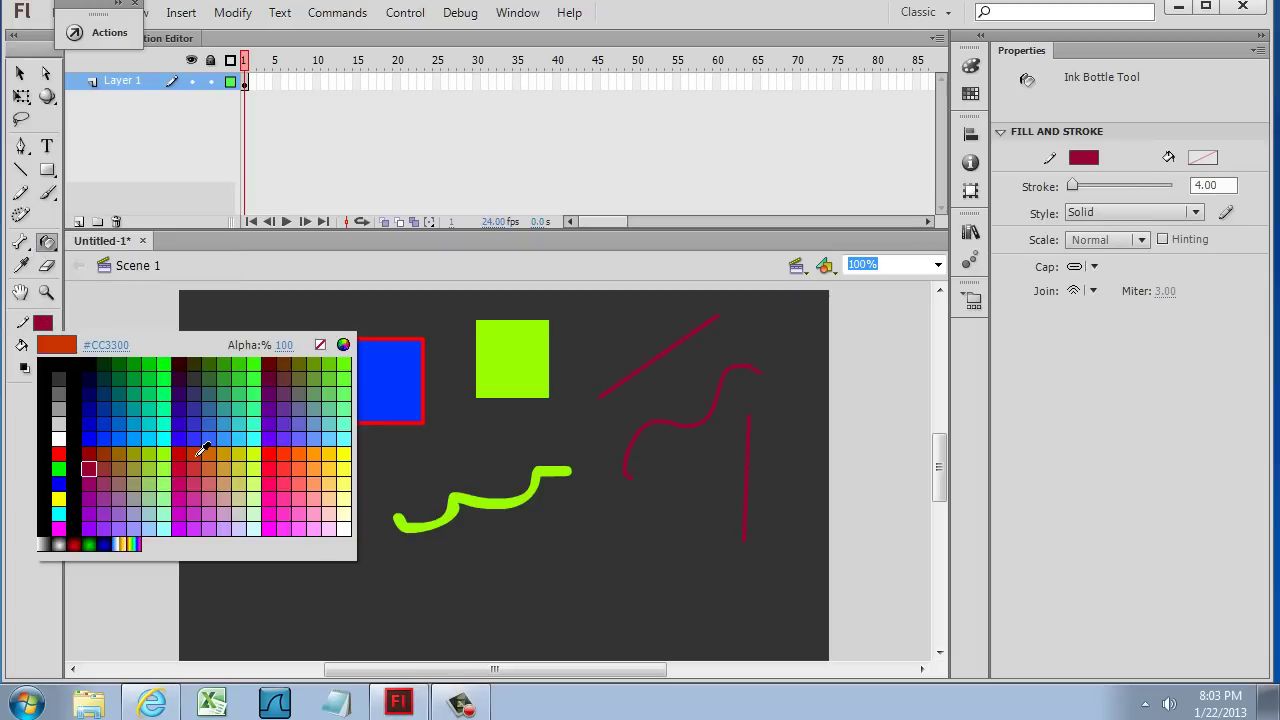
pyautogui.click(347, 451)
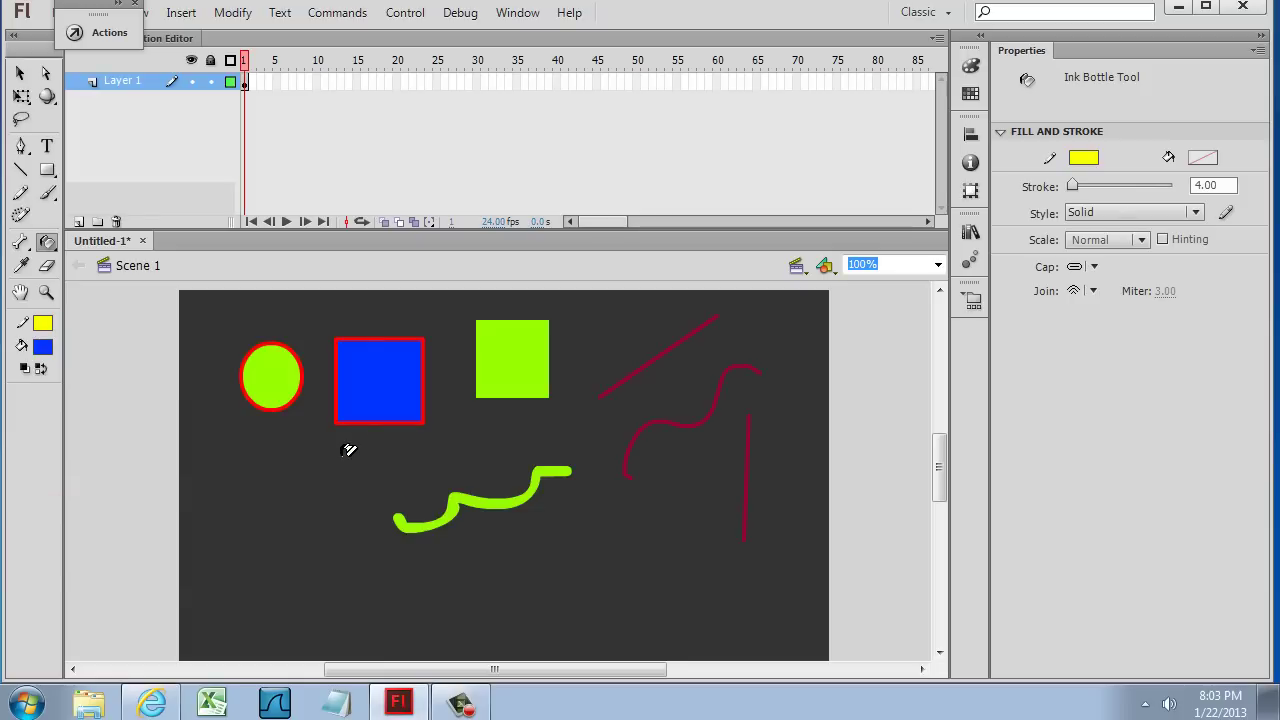
pyautogui.click(344, 351)
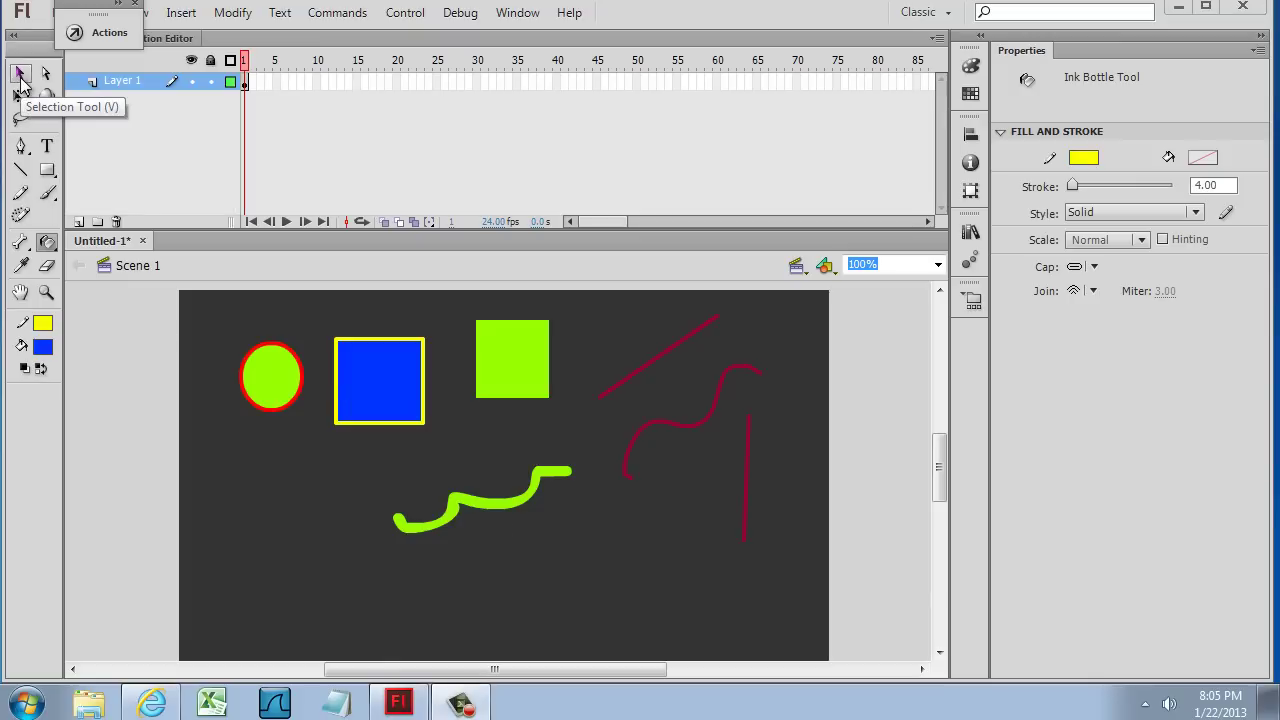
# - Marquee-select all circles, rectangles and strokes on the stage and delete them
pyautogui.click(20, 76)
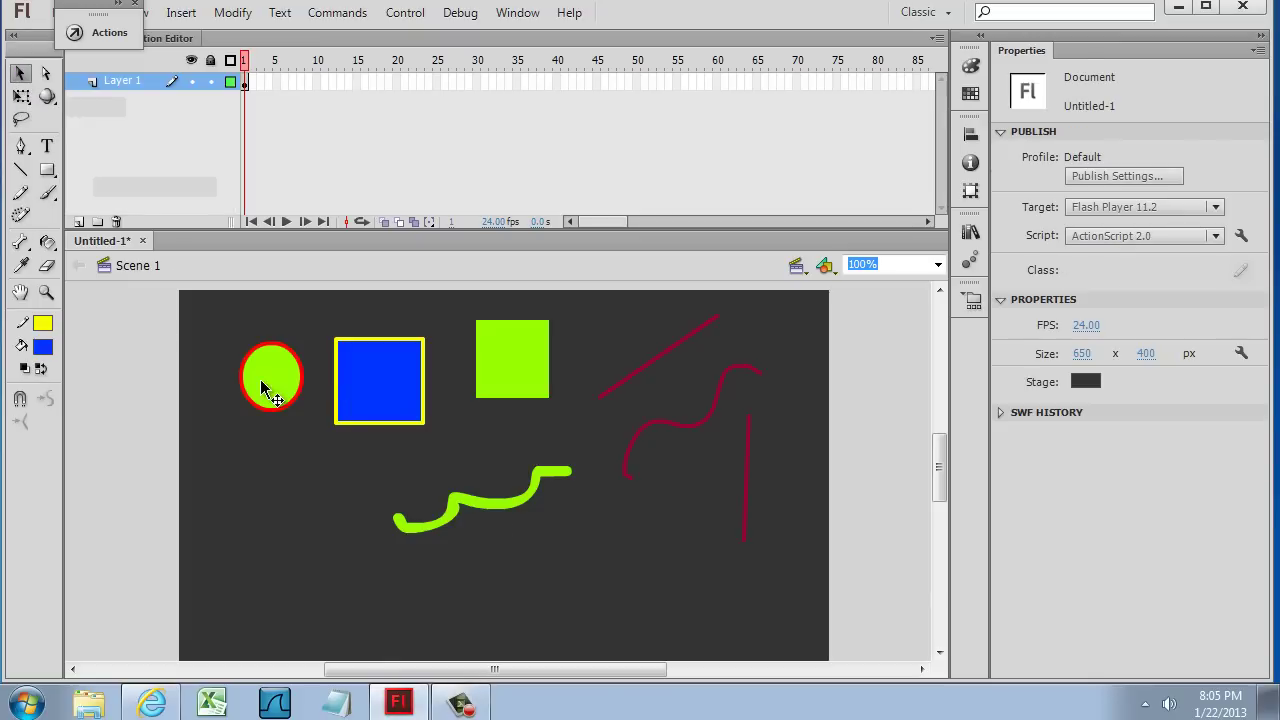
pyautogui.moveTo(209, 294); pyautogui.dragTo(796, 593)
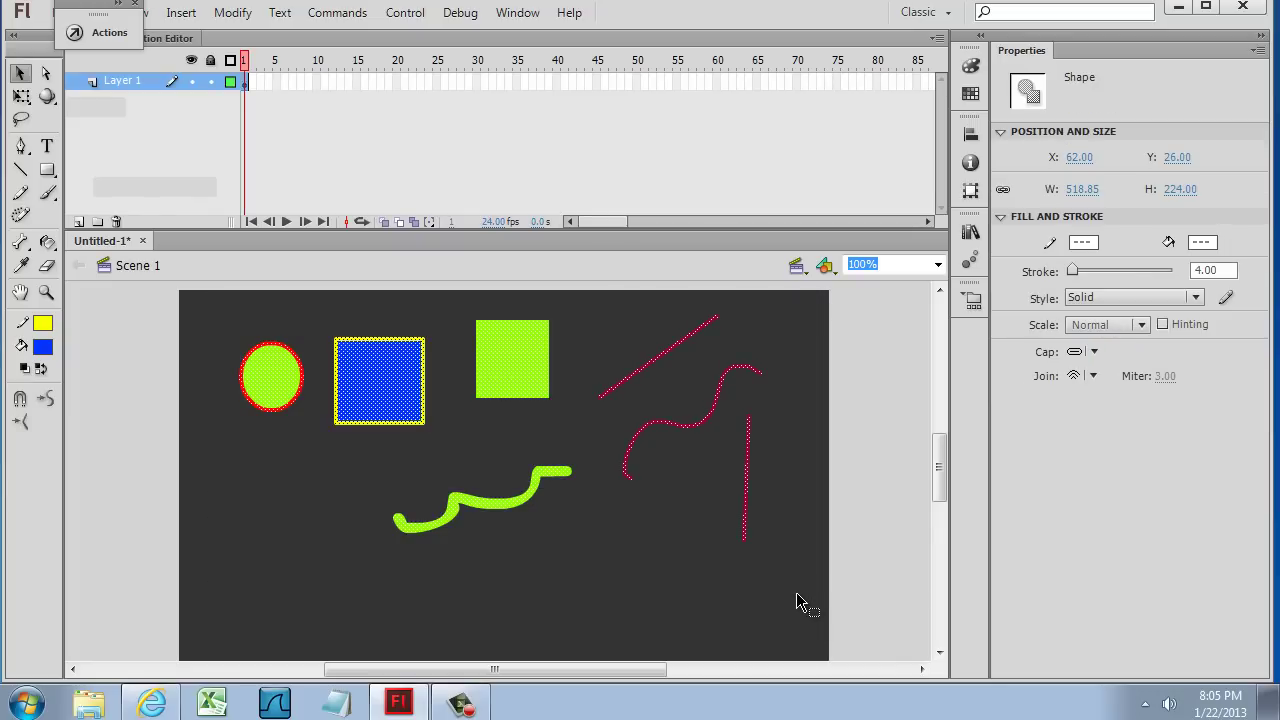
pyautogui.press('Delete')
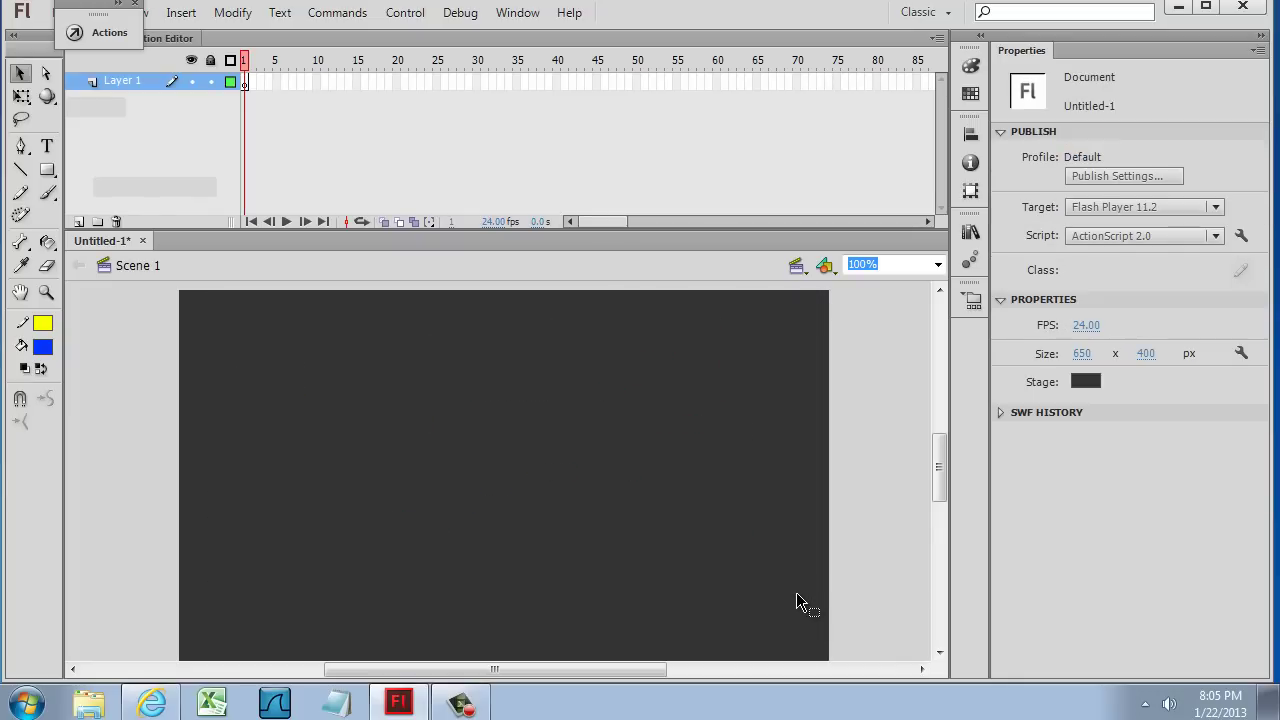